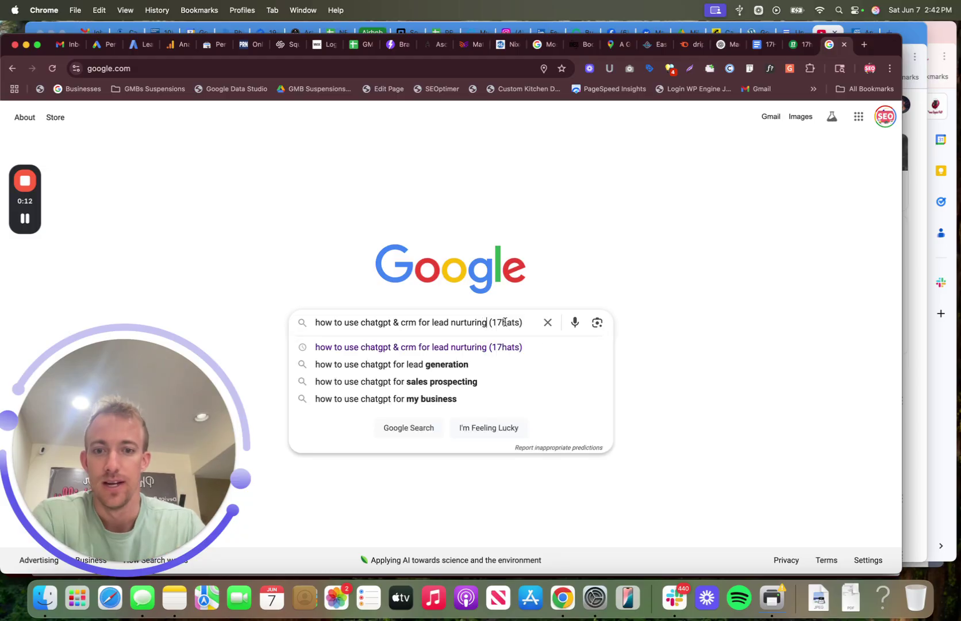
Step: Delete 'how to use chatgpt & crm for' and '(17hats)' so the Google query reads 'lead nurturing'
{"action": "left_click_drag", "start_coordinate": [523, 321], "coordinate": [487, 318]}
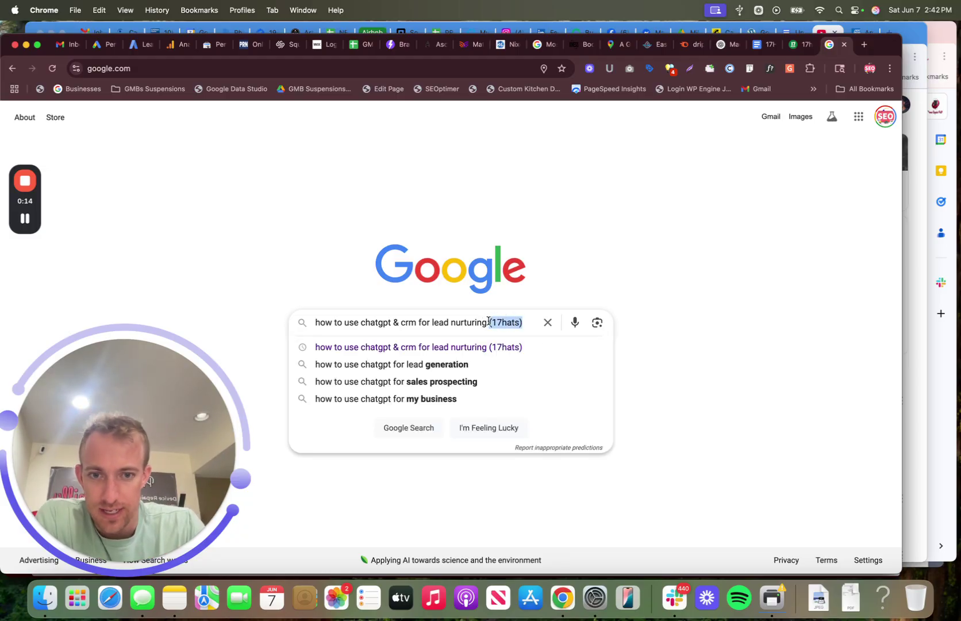
{"action": "left_click", "coordinate": [488, 321]}
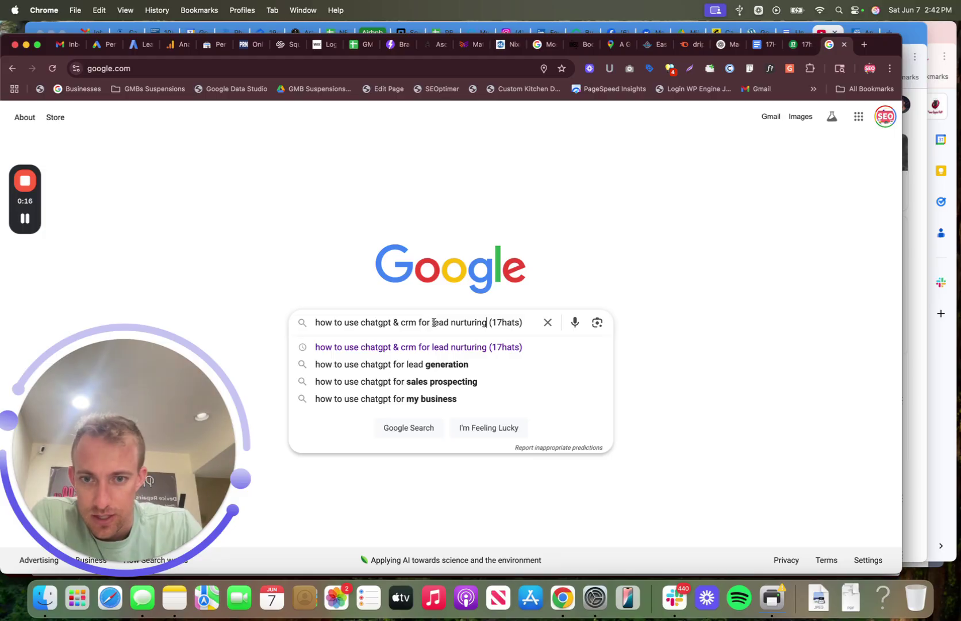
{"action": "left_click_drag", "start_coordinate": [432, 322], "coordinate": [313, 322]}
{"action": "key", "text": "BackSpace"}
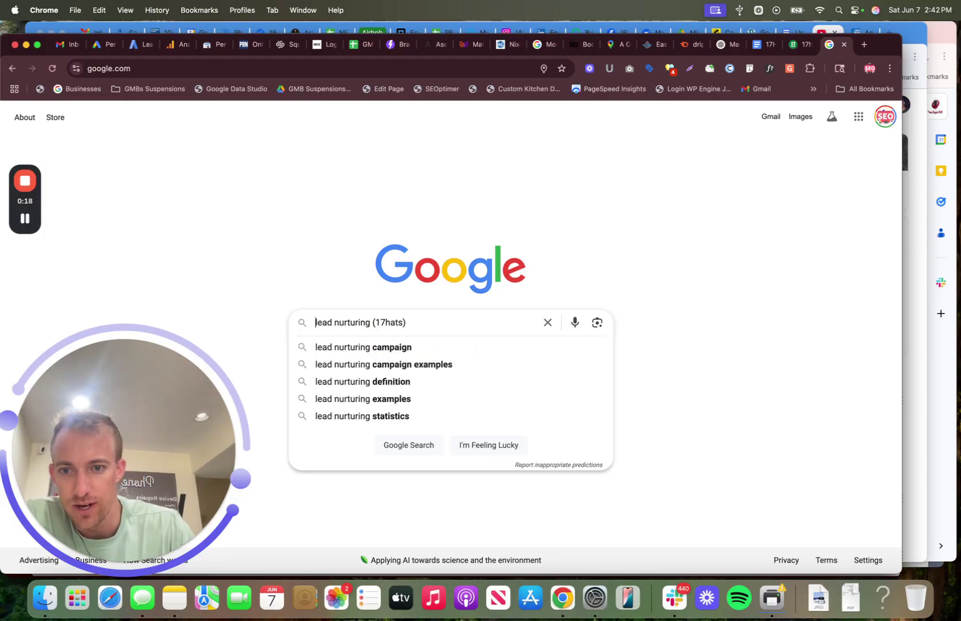
{"action": "left_click_drag", "start_coordinate": [372, 322], "coordinate": [437, 322]}
{"action": "key", "text": "BackSpace"}
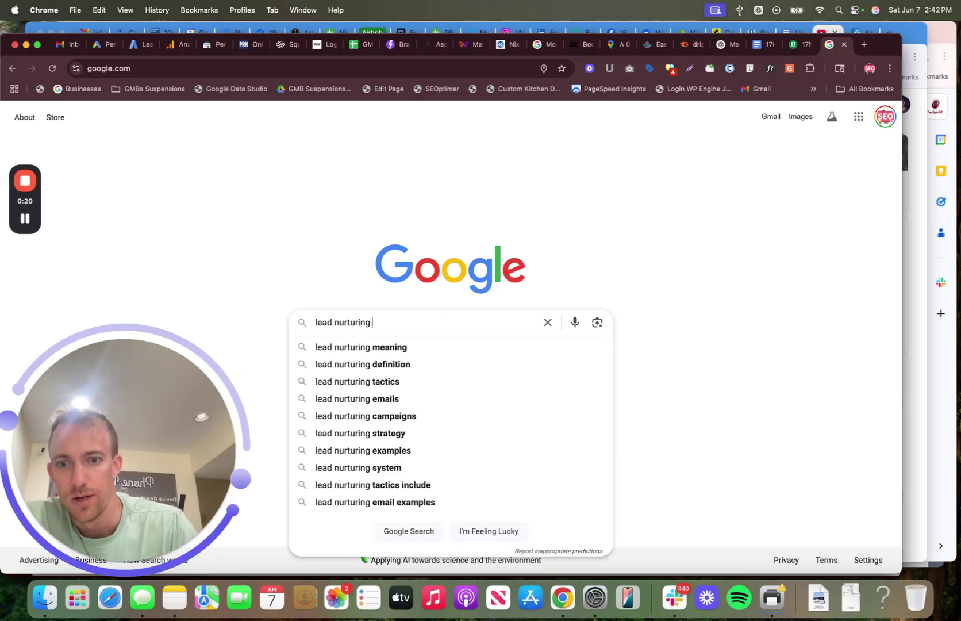
Step: Search 'lead nurturing definition', read the expanded AI Overview, then return to the 17hats tab
{"action": "left_click", "coordinate": [385, 364]}
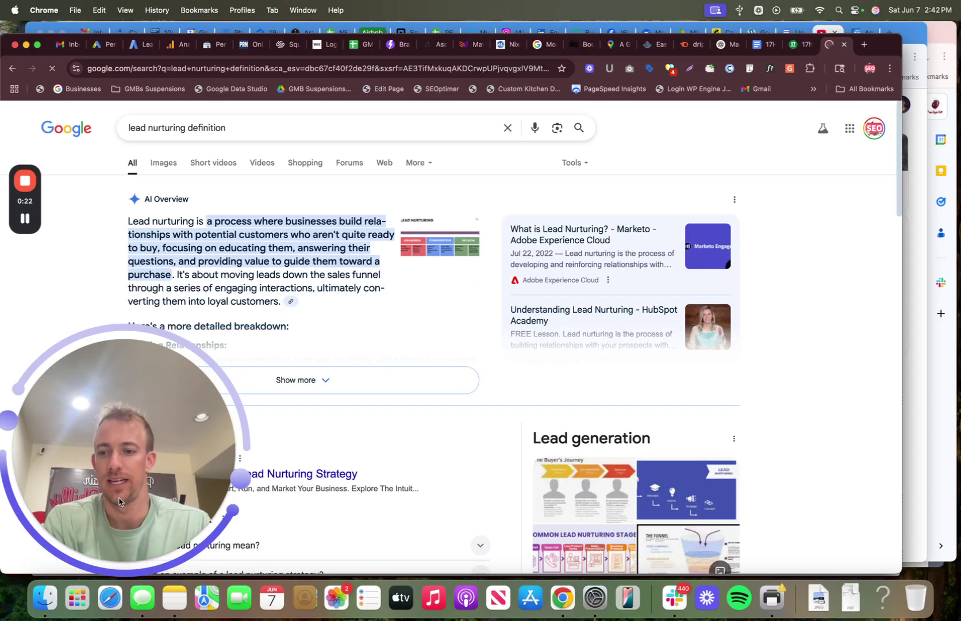
{"action": "left_click", "coordinate": [107, 561]}
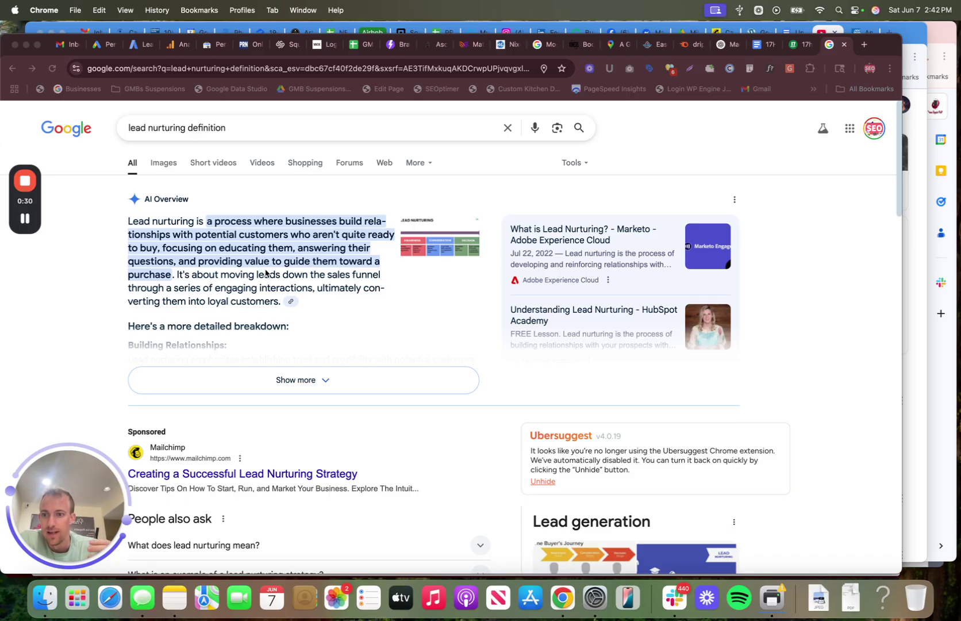
{"action": "left_click", "coordinate": [270, 381]}
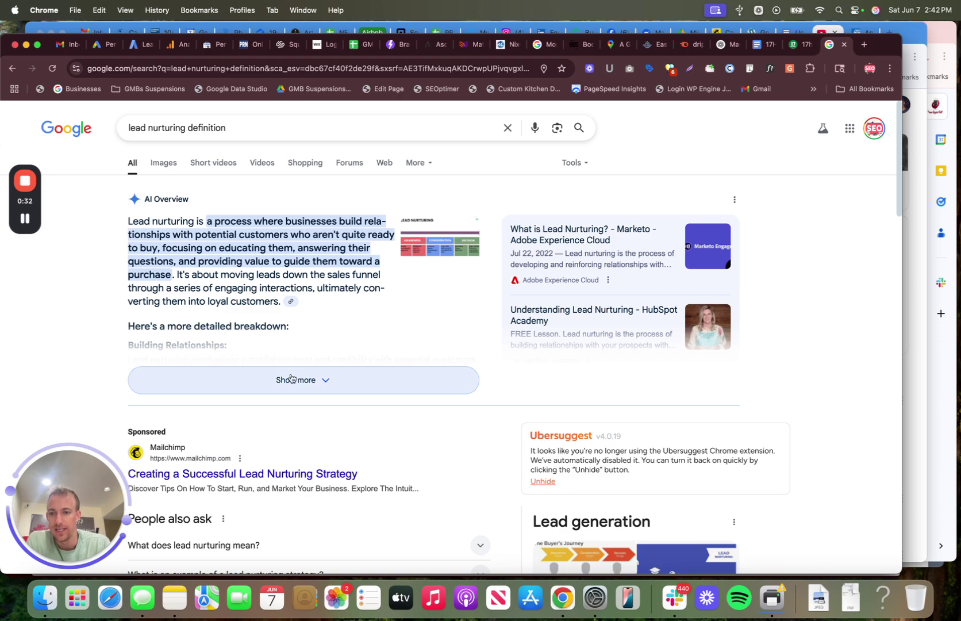
{"action": "left_click", "coordinate": [289, 378]}
{"action": "scroll", "coordinate": [291, 374], "scroll_direction": "down", "scroll_amount": 1}
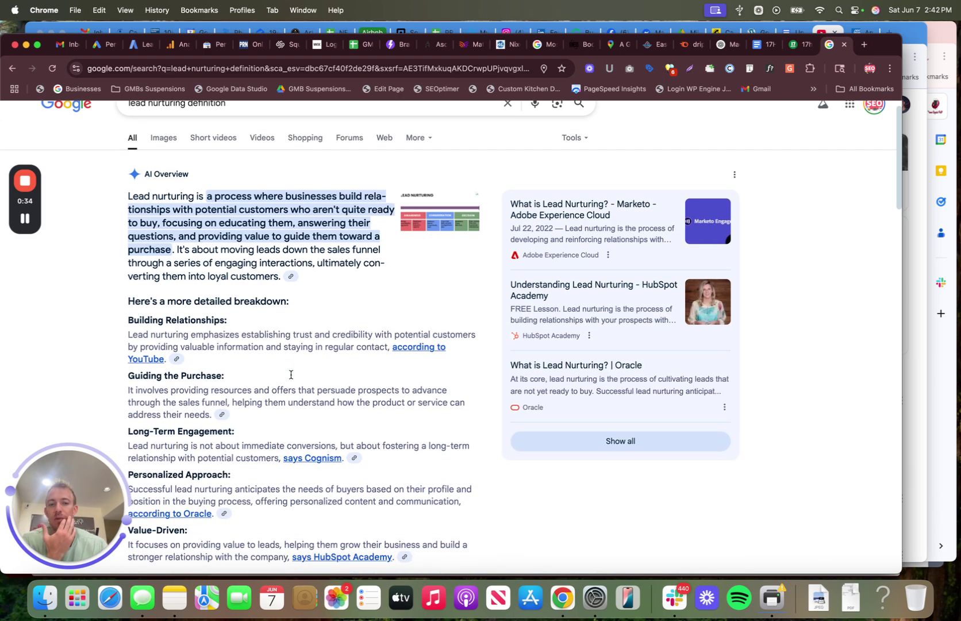
{"action": "scroll", "coordinate": [291, 375], "scroll_direction": "down", "scroll_amount": 1}
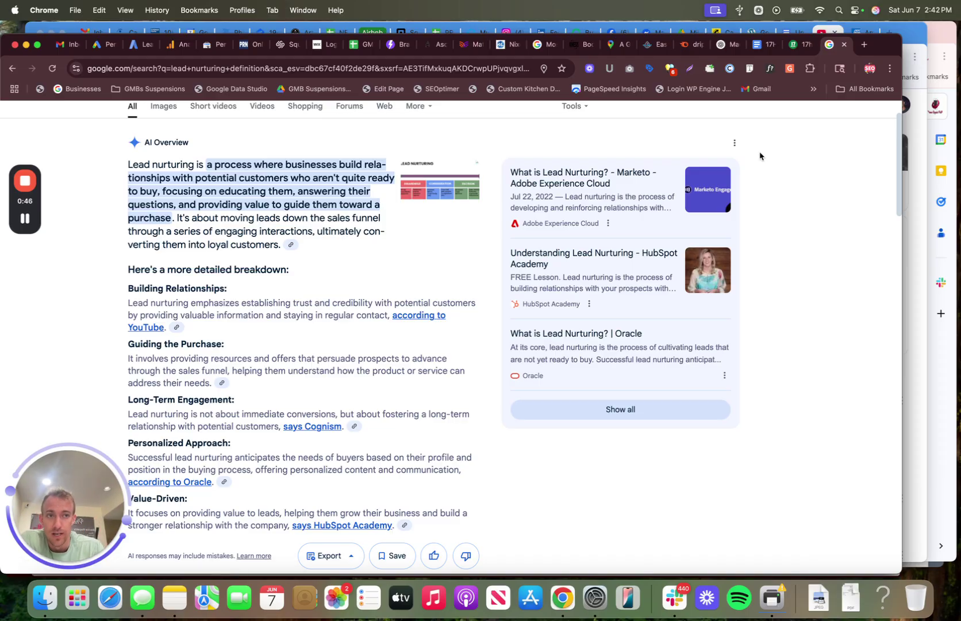
{"action": "left_click", "coordinate": [794, 52]}
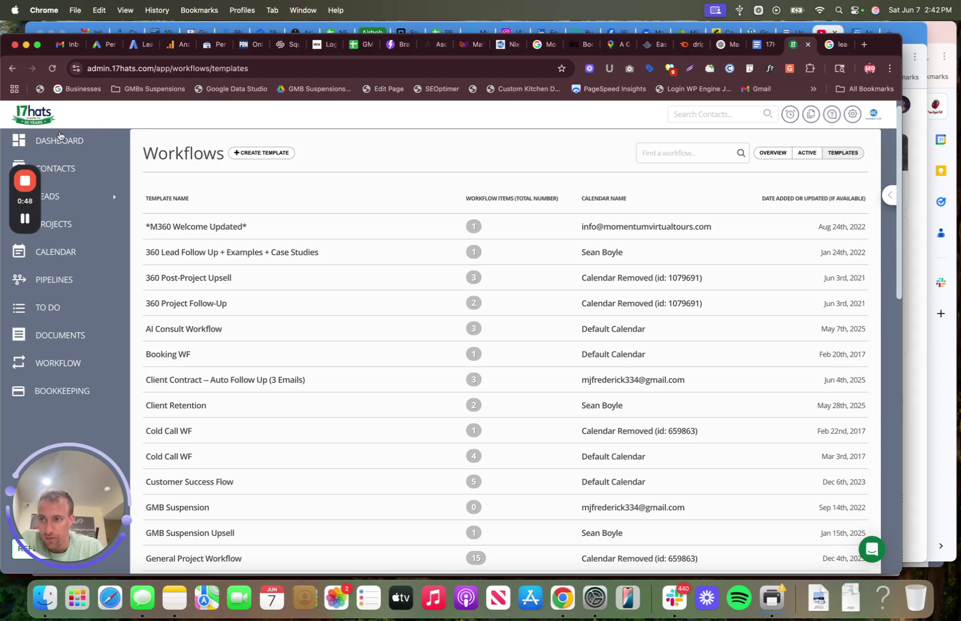
Step: Browse the 17hats dashboard and Workflows Templates list, then switch to the ChatGPT email sequence
{"action": "left_click", "coordinate": [66, 143]}
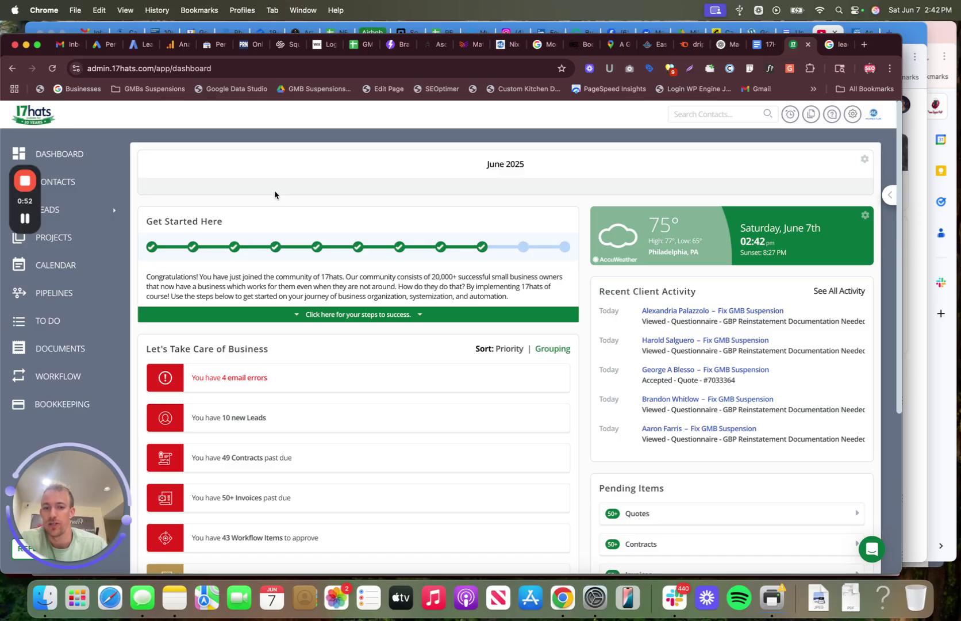
{"action": "scroll", "coordinate": [228, 224], "scroll_direction": "down", "scroll_amount": 2}
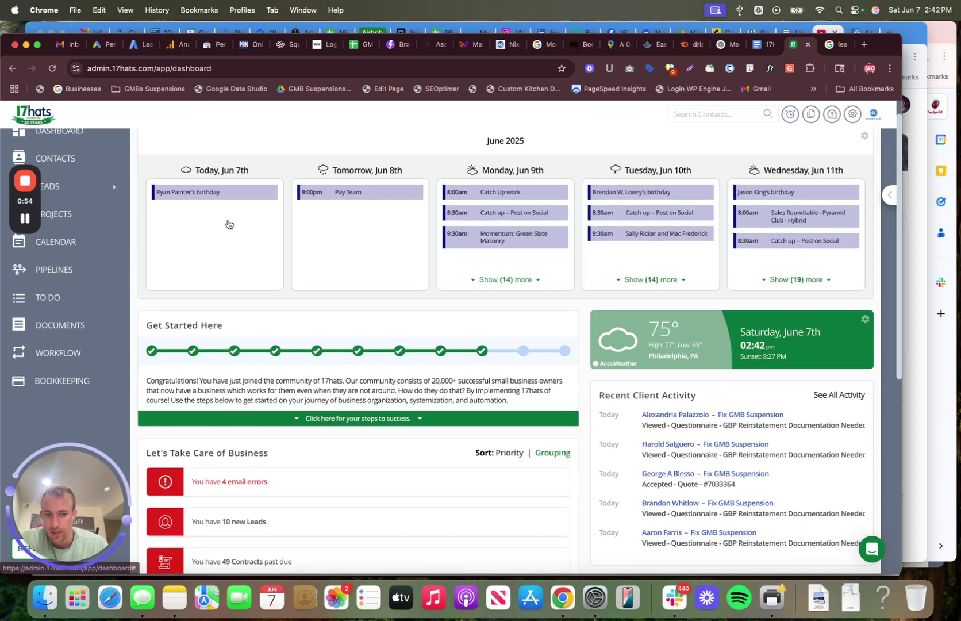
{"action": "scroll", "coordinate": [229, 224], "scroll_direction": "up", "scroll_amount": 2}
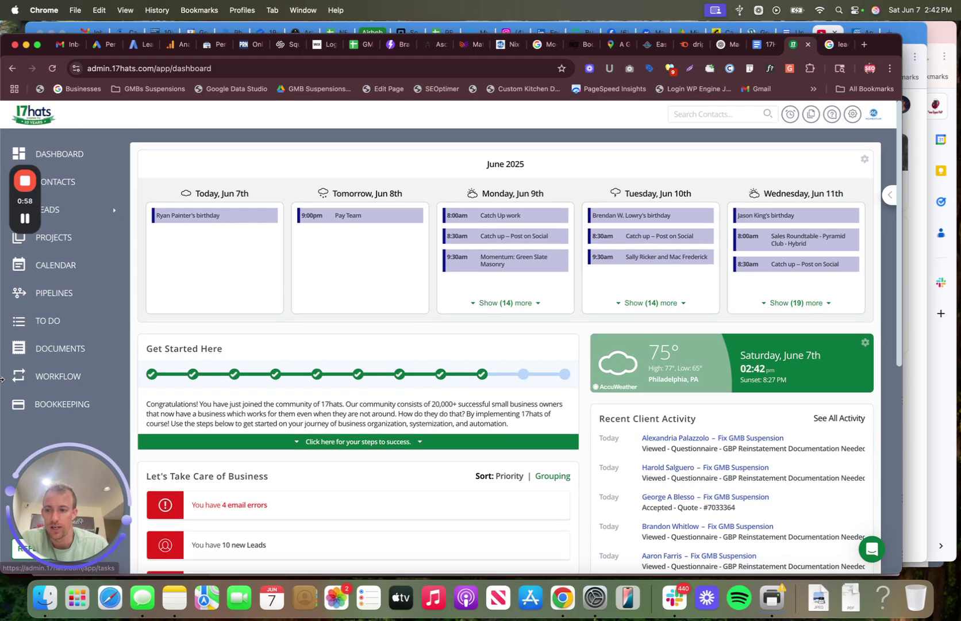
{"action": "left_click", "coordinate": [66, 378]}
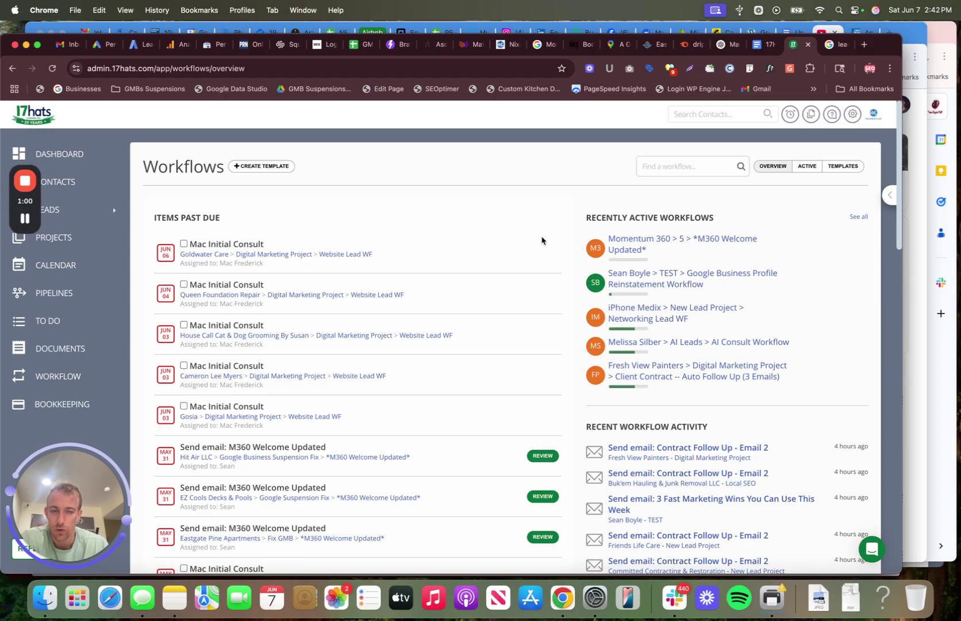
{"action": "left_click", "coordinate": [855, 172]}
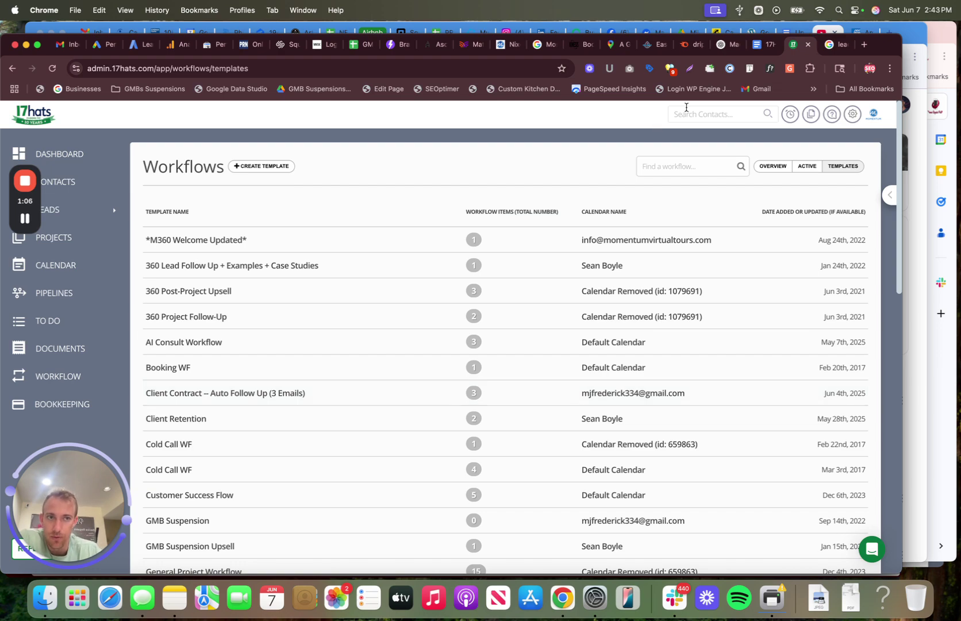
{"action": "left_click", "coordinate": [725, 48]}
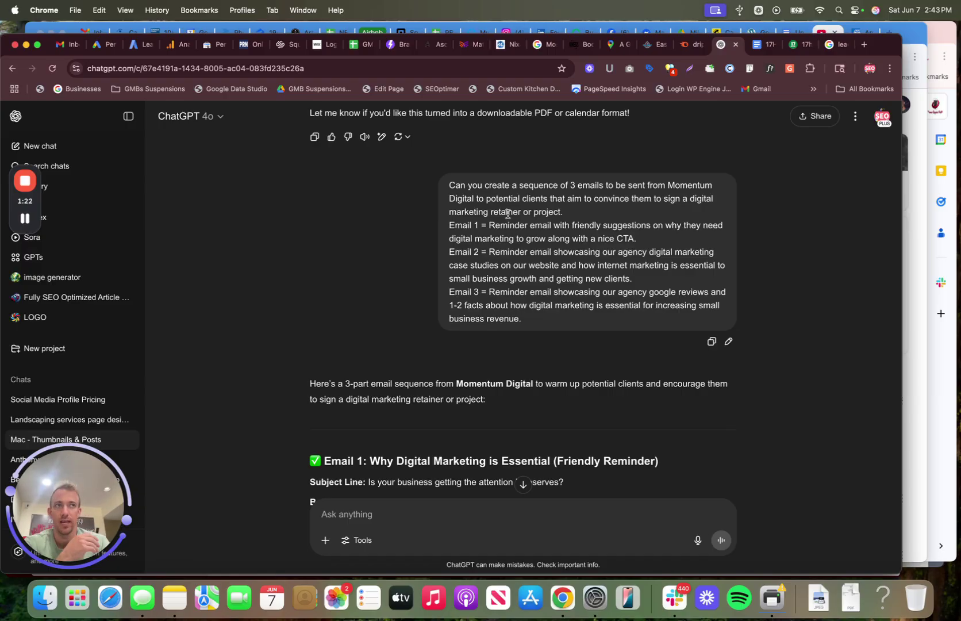
{"action": "left_click_drag", "start_coordinate": [532, 320], "coordinate": [445, 230]}
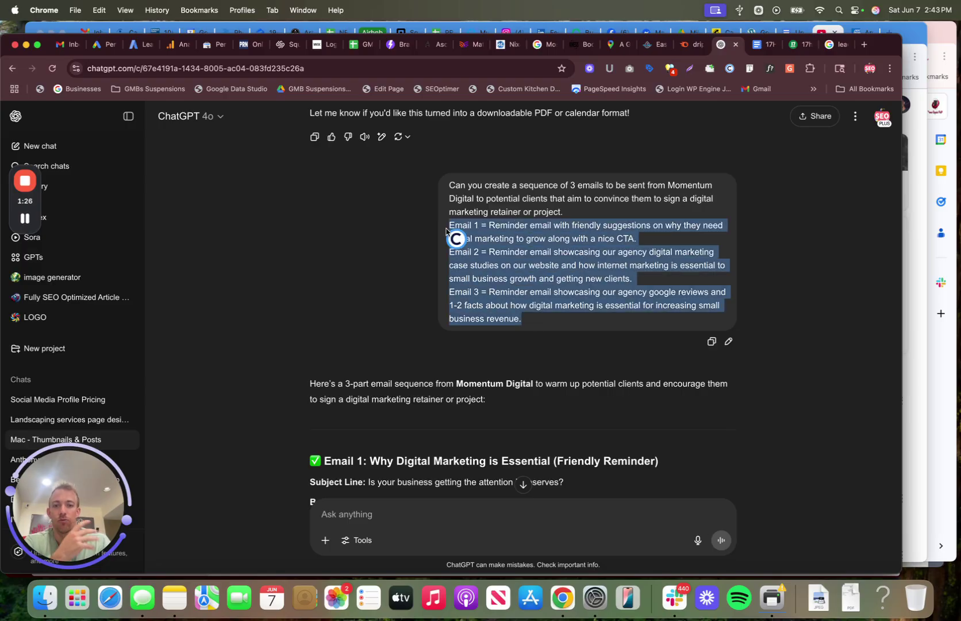
{"action": "left_click", "coordinate": [572, 212]}
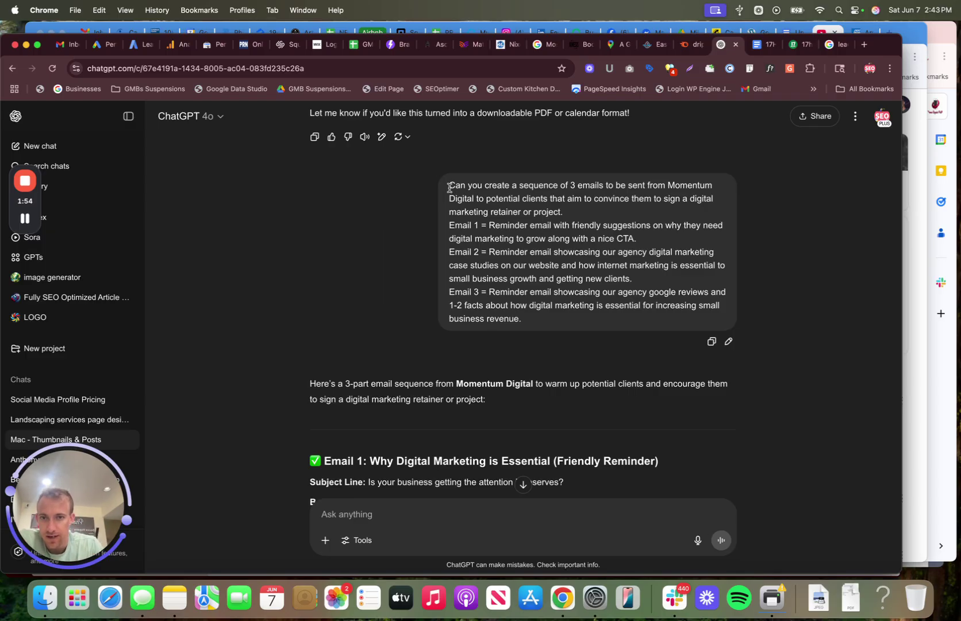
Step: Review the ChatGPT prompt's opening request and its Email 1 and Email 2 descriptions
{"action": "scroll", "coordinate": [449, 188], "scroll_direction": "down", "scroll_amount": 10}
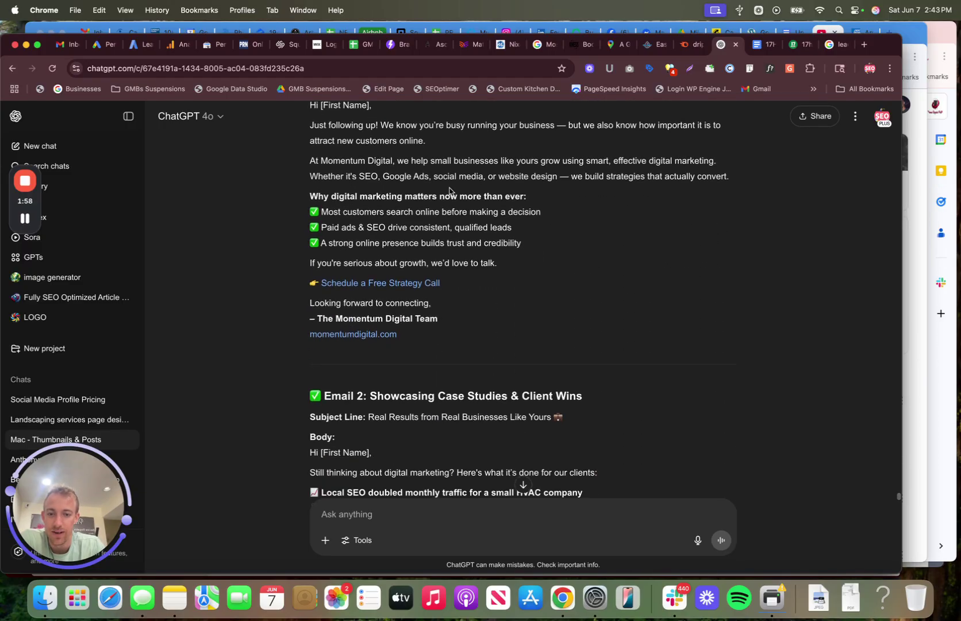
{"action": "scroll", "coordinate": [449, 190], "scroll_direction": "up", "scroll_amount": 10}
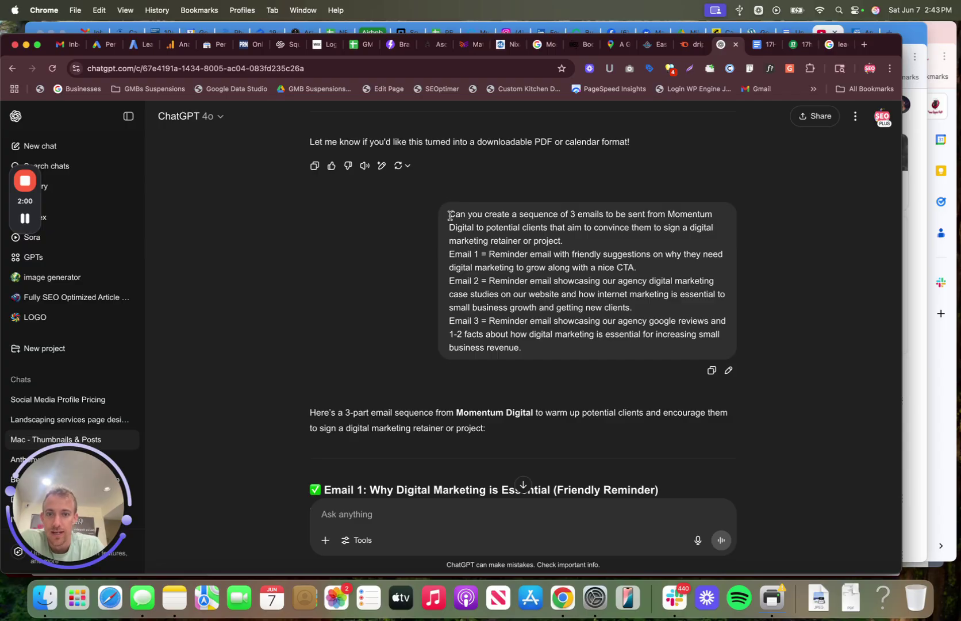
{"action": "left_click_drag", "start_coordinate": [449, 215], "coordinate": [590, 231]}
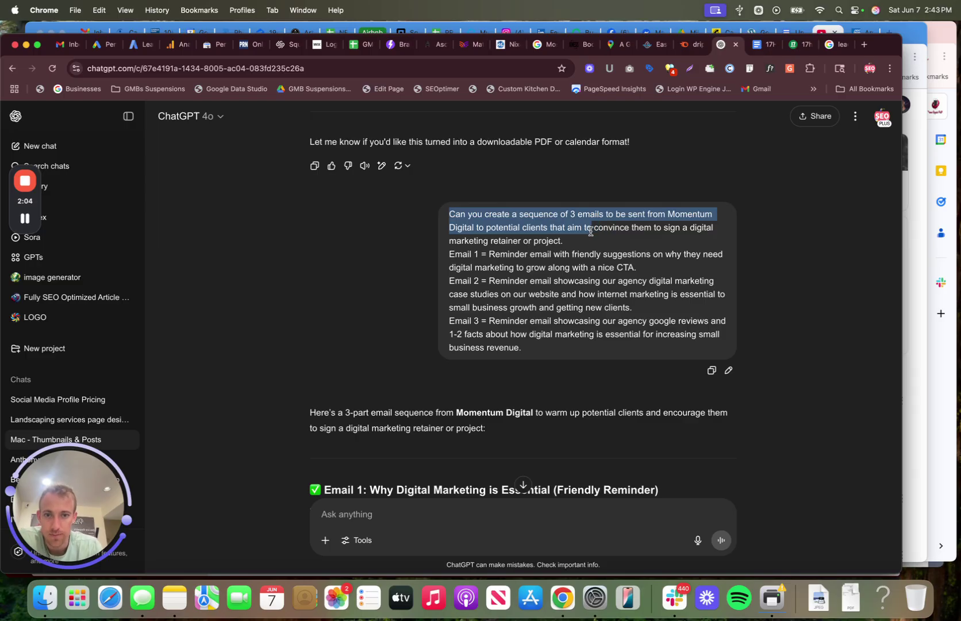
{"action": "left_click", "coordinate": [568, 242]}
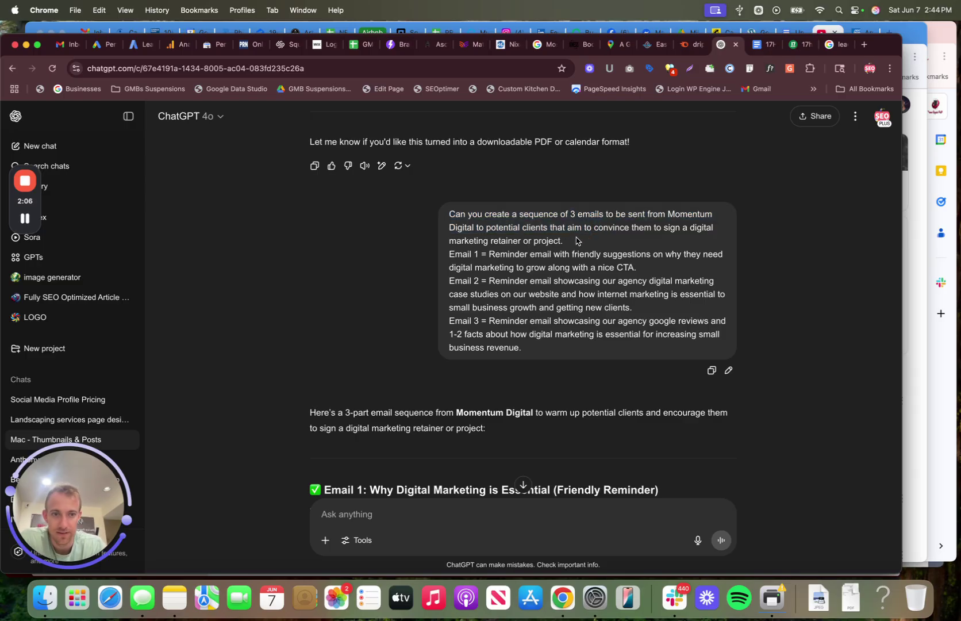
{"action": "left_click_drag", "start_coordinate": [490, 241], "coordinate": [568, 242]}
{"action": "left_click", "coordinate": [578, 242]}
{"action": "left_click_drag", "start_coordinate": [448, 253], "coordinate": [487, 254]}
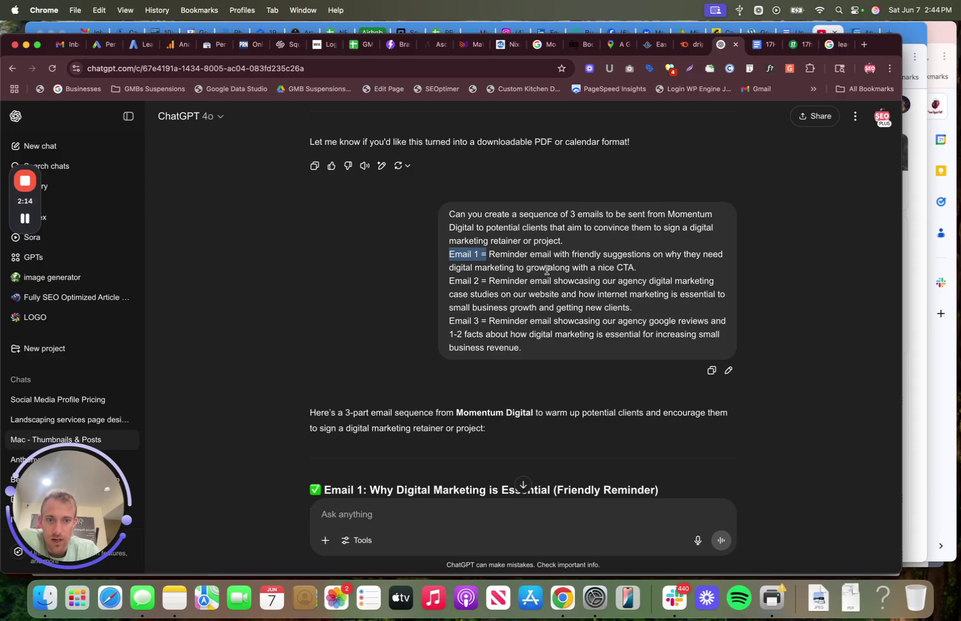
{"action": "left_click_drag", "start_coordinate": [547, 267], "coordinate": [636, 269]}
{"action": "left_click_drag", "start_coordinate": [451, 282], "coordinate": [642, 309]}
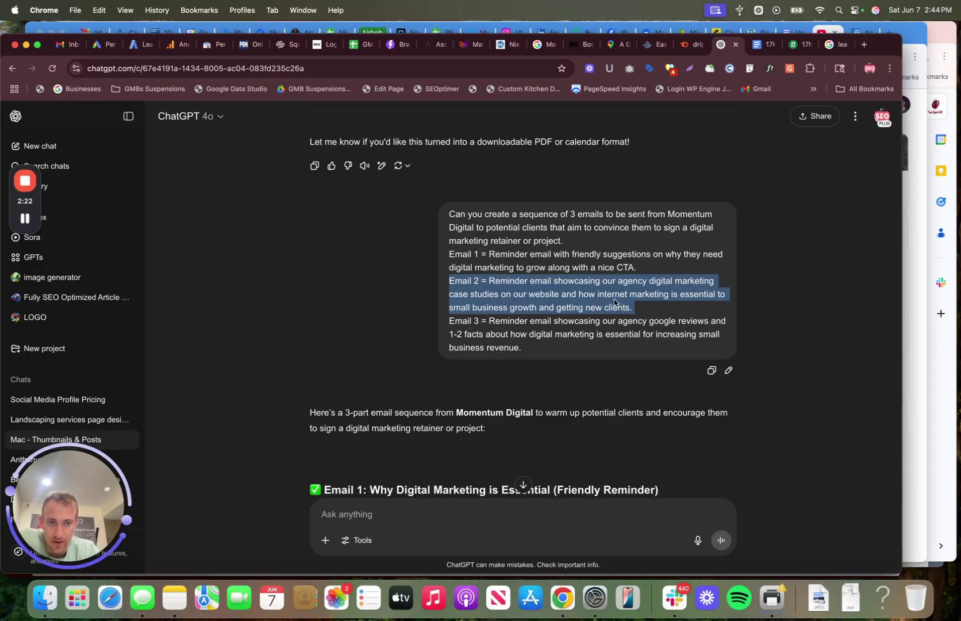
Step: Check the Email 3 description and scroll the reply, then open the follow-up sequence Google Doc
{"action": "scroll", "coordinate": [552, 310], "scroll_direction": "down", "scroll_amount": 1}
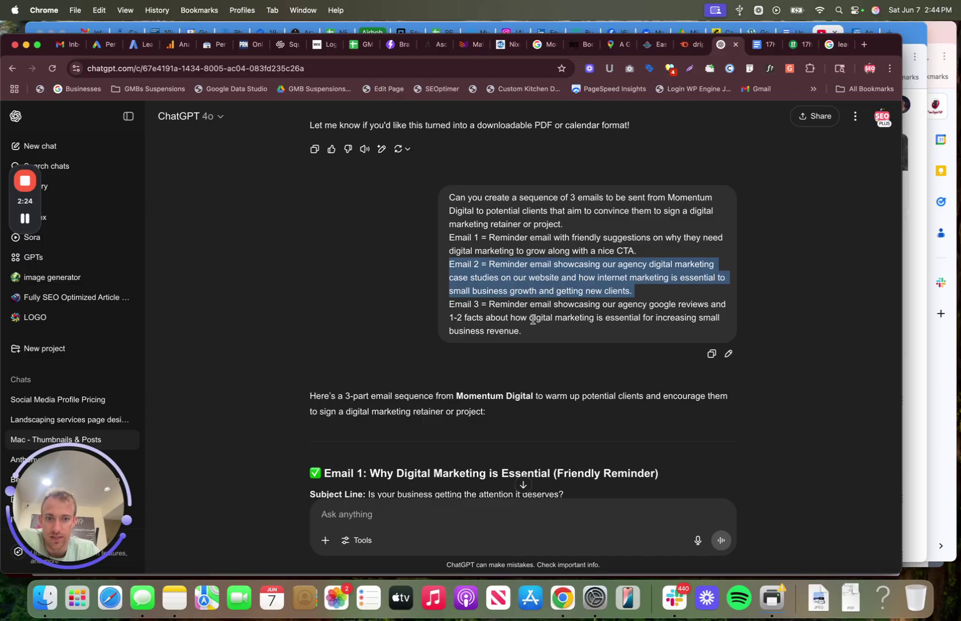
{"action": "left_click_drag", "start_coordinate": [531, 331], "coordinate": [449, 305]}
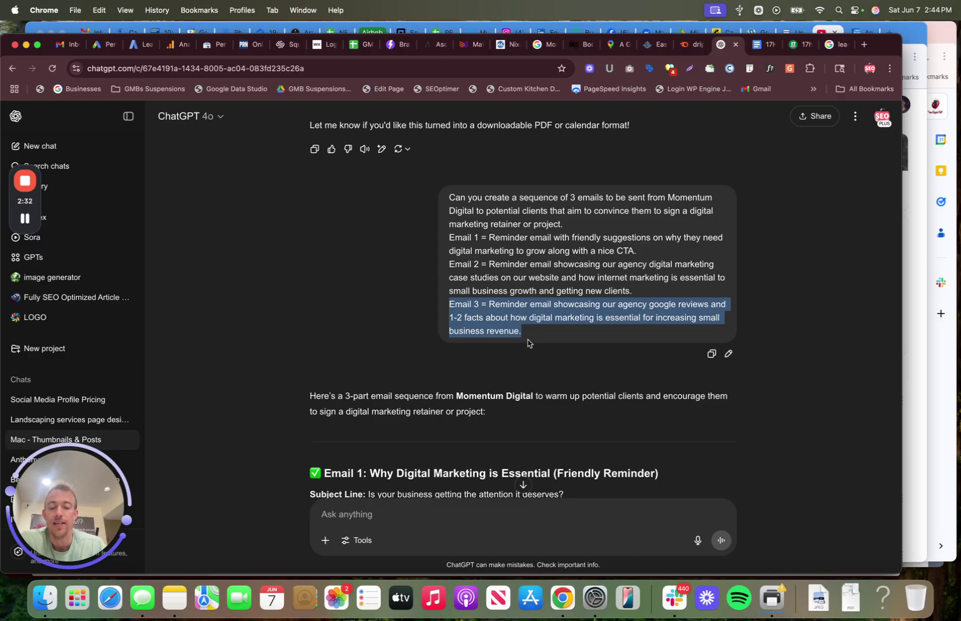
{"action": "scroll", "coordinate": [527, 343], "scroll_direction": "down", "scroll_amount": 2}
{"action": "scroll", "coordinate": [527, 343], "scroll_direction": "down", "scroll_amount": 5}
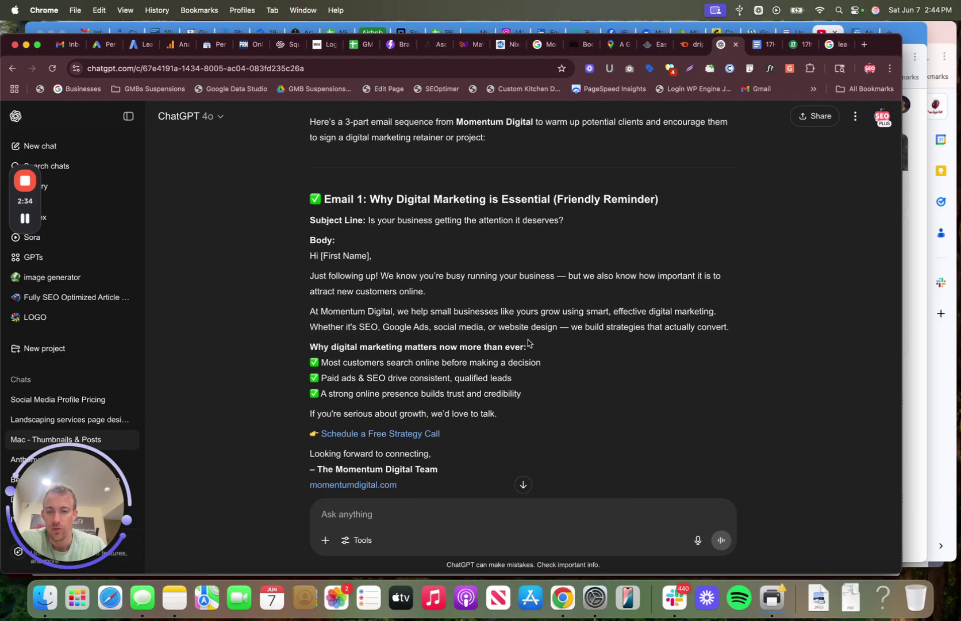
{"action": "scroll", "coordinate": [527, 343], "scroll_direction": "down", "scroll_amount": 15}
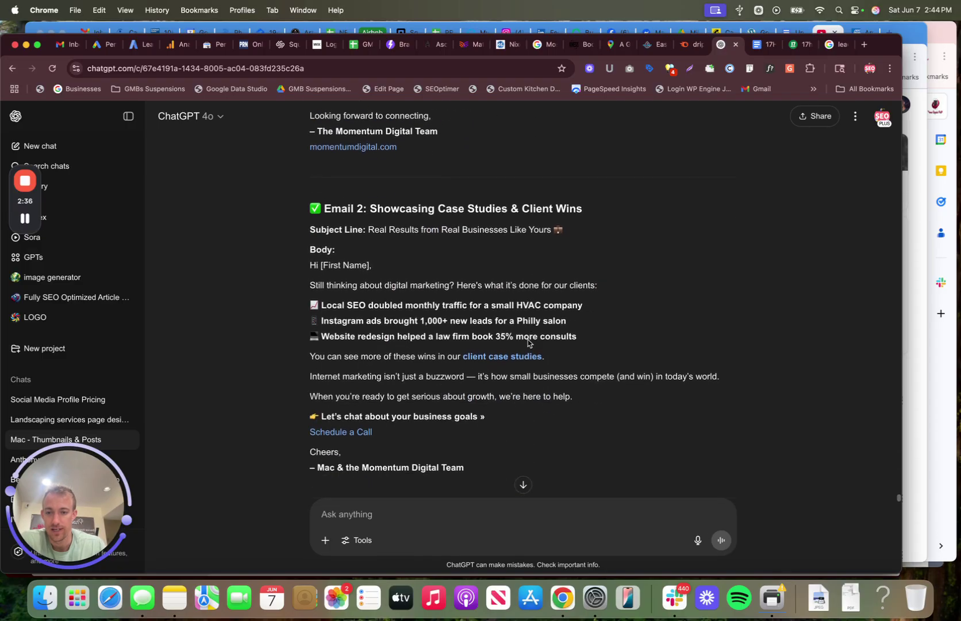
{"action": "left_click", "coordinate": [757, 45]}
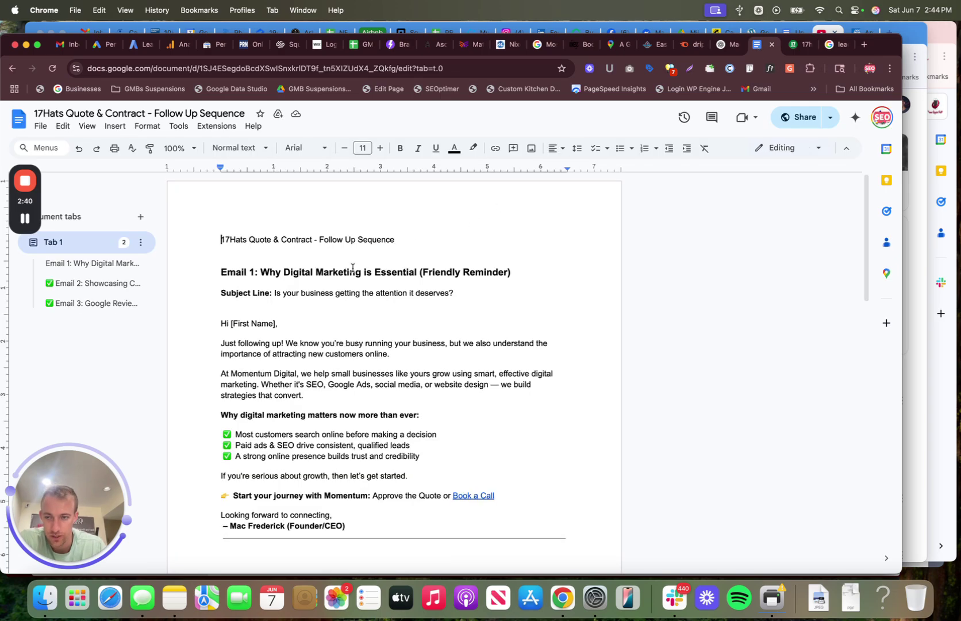
{"action": "scroll", "coordinate": [353, 268], "scroll_direction": "down", "scroll_amount": 1}
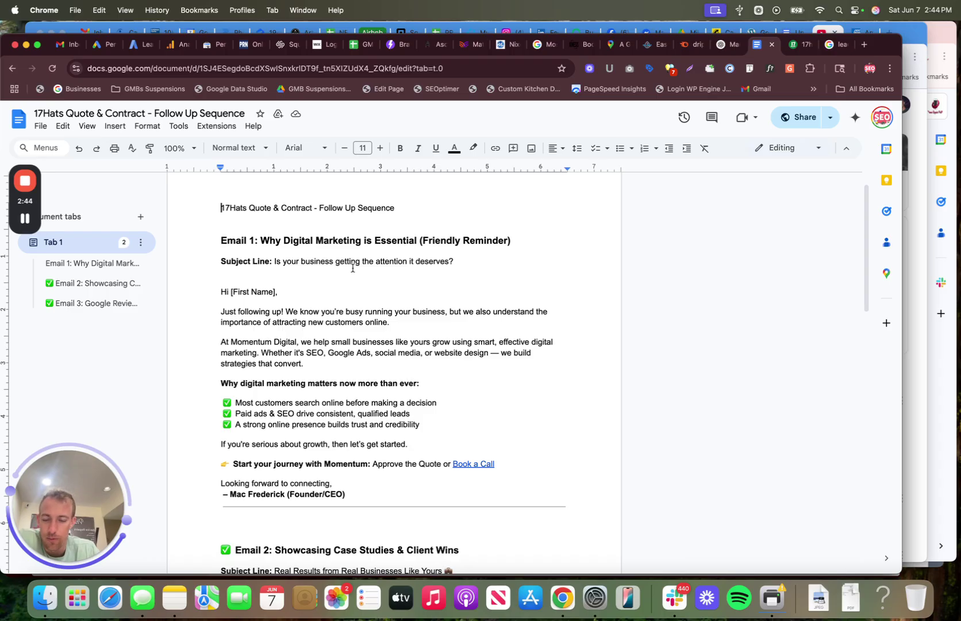
{"action": "left_click", "coordinate": [219, 241]}
{"action": "triple_click", "coordinate": [219, 242]}
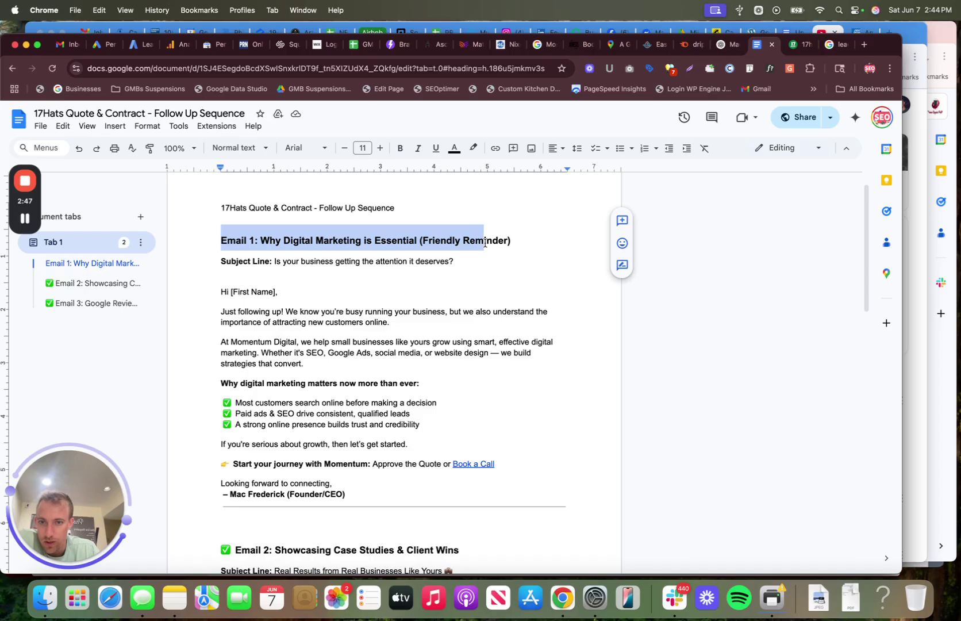
{"action": "left_click", "coordinate": [270, 241]}
{"action": "left_click_drag", "start_coordinate": [220, 261], "coordinate": [456, 261]}
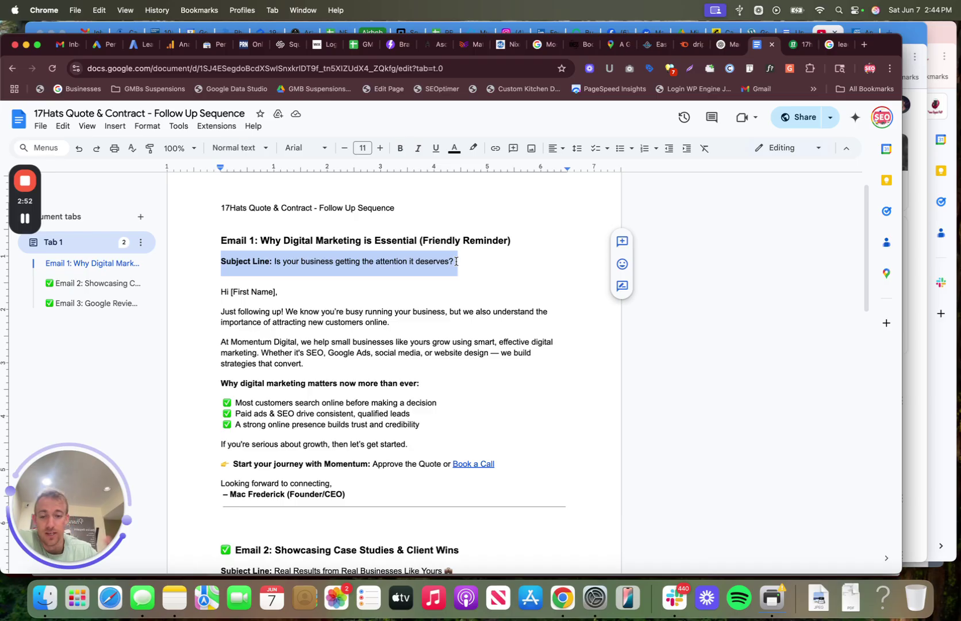
{"action": "scroll", "coordinate": [456, 261], "scroll_direction": "down", "scroll_amount": 2}
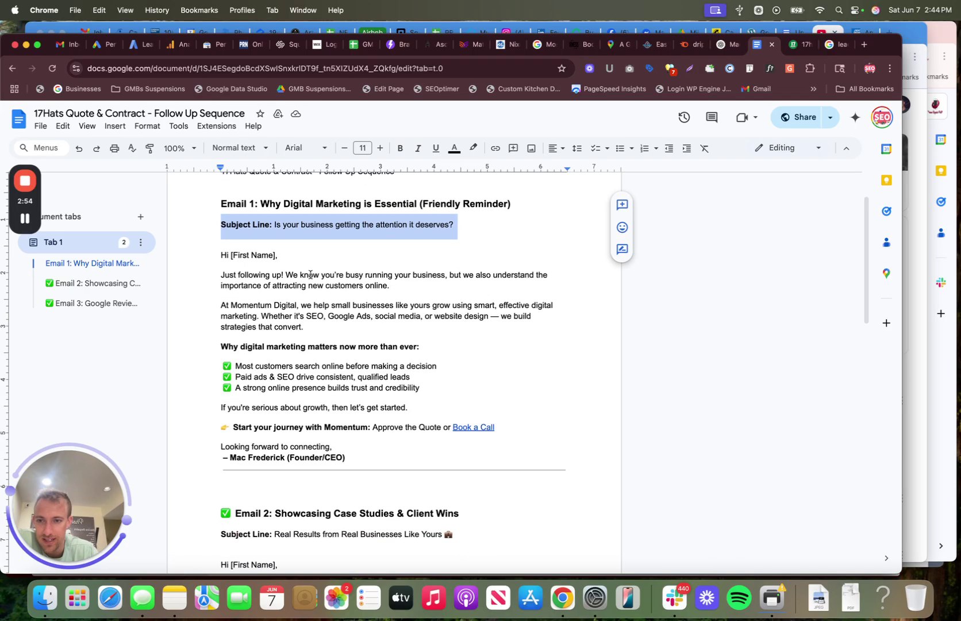
{"action": "left_click", "coordinate": [249, 276]}
{"action": "left_click_drag", "start_coordinate": [220, 255], "coordinate": [367, 453]}
{"action": "left_click", "coordinate": [407, 425]}
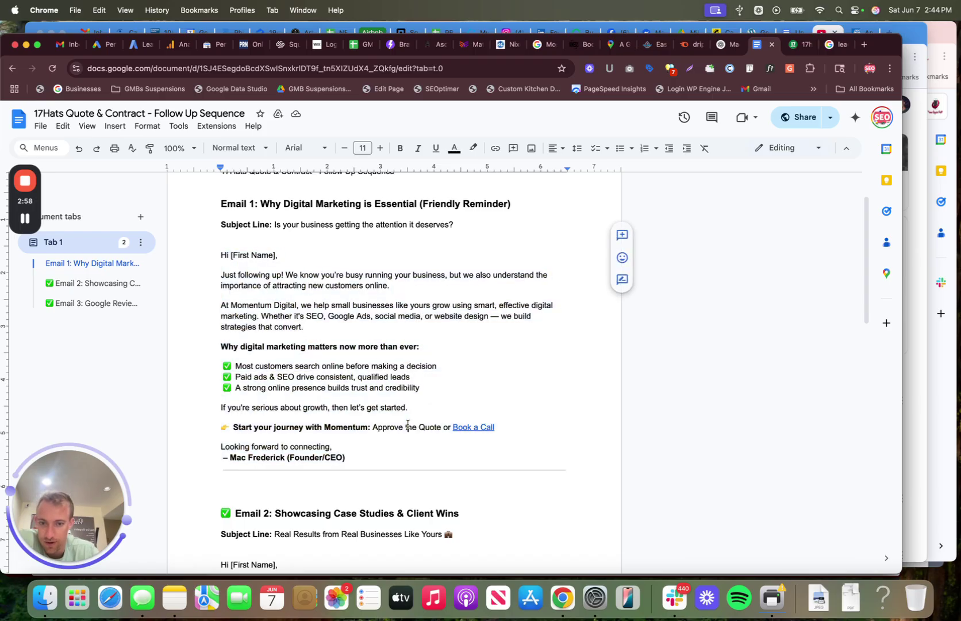
{"action": "left_click_drag", "start_coordinate": [507, 430], "coordinate": [453, 427]}
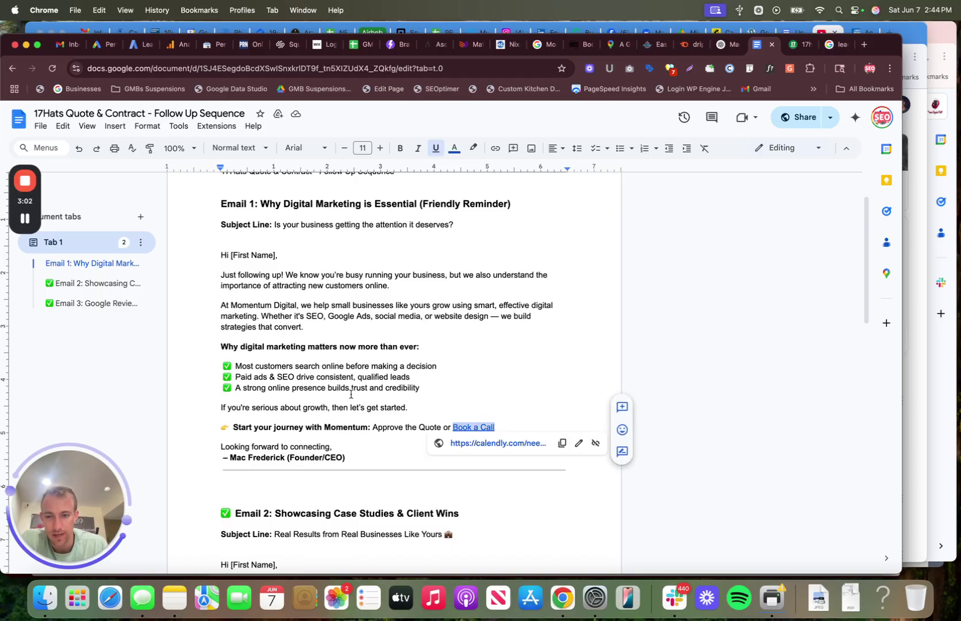
{"action": "scroll", "coordinate": [351, 394], "scroll_direction": "down", "scroll_amount": 1}
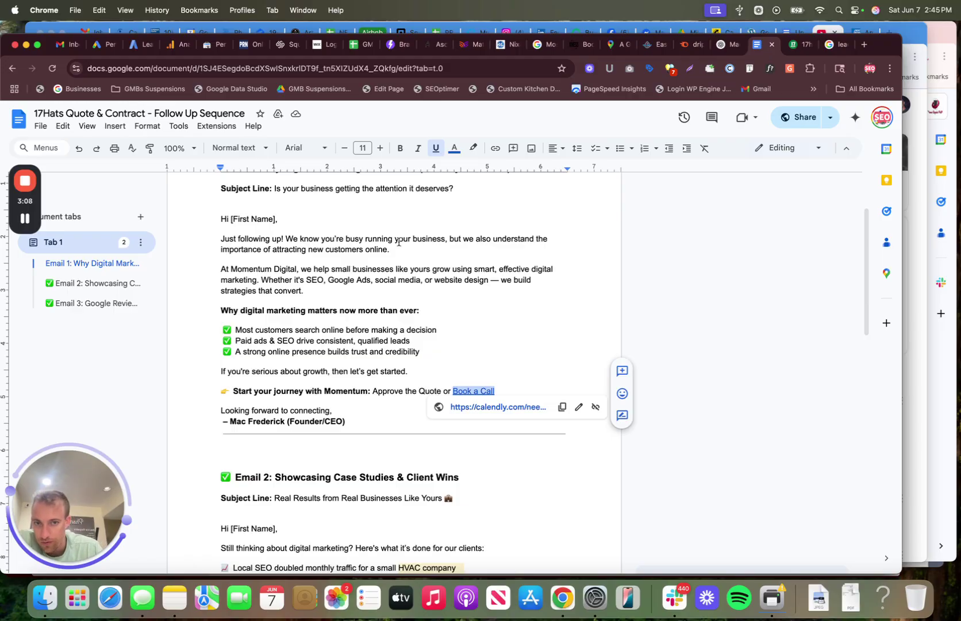
{"action": "left_click_drag", "start_coordinate": [230, 269], "coordinate": [322, 289]}
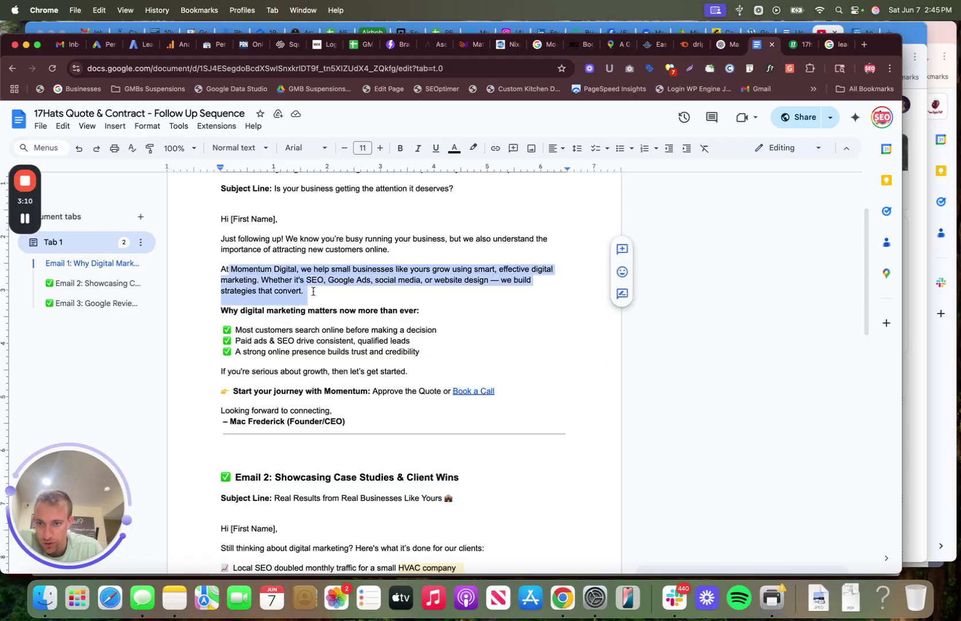
{"action": "mouse_move", "coordinate": [228, 310]}
{"action": "left_mouse_down"}
{"action": "mouse_move", "coordinate": [437, 318]}
{"action": "mouse_move", "coordinate": [230, 342]}
{"action": "mouse_move", "coordinate": [224, 331]}
{"action": "left_mouse_up"}
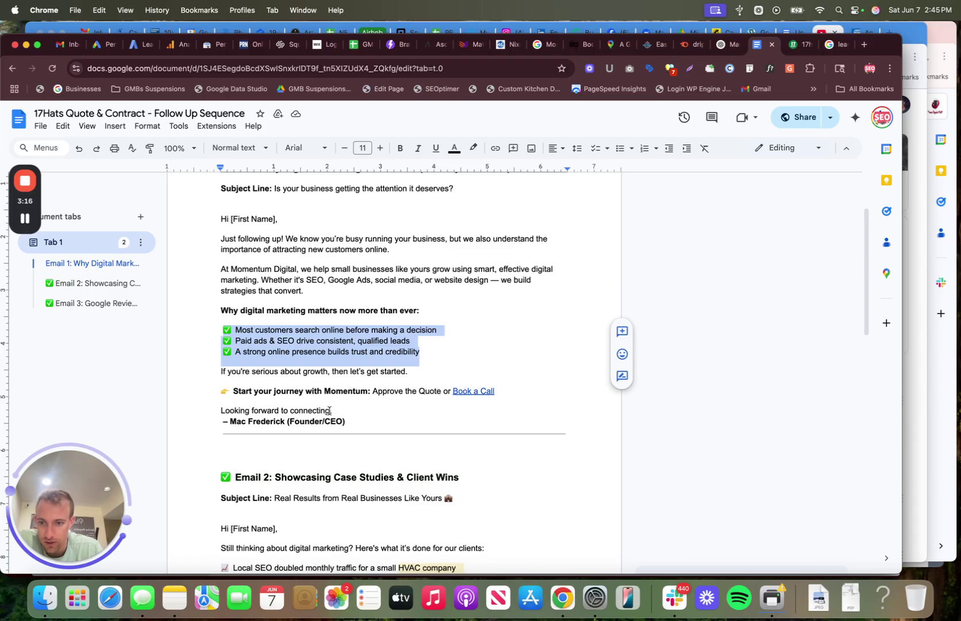
{"action": "scroll", "coordinate": [329, 411], "scroll_direction": "down", "scroll_amount": 3}
{"action": "left_click_drag", "start_coordinate": [282, 402], "coordinate": [273, 425]}
Step: Review the Email 2 draft's client case studies sentence and call-to-action line
{"action": "scroll", "coordinate": [233, 418], "scroll_direction": "down", "scroll_amount": 3}
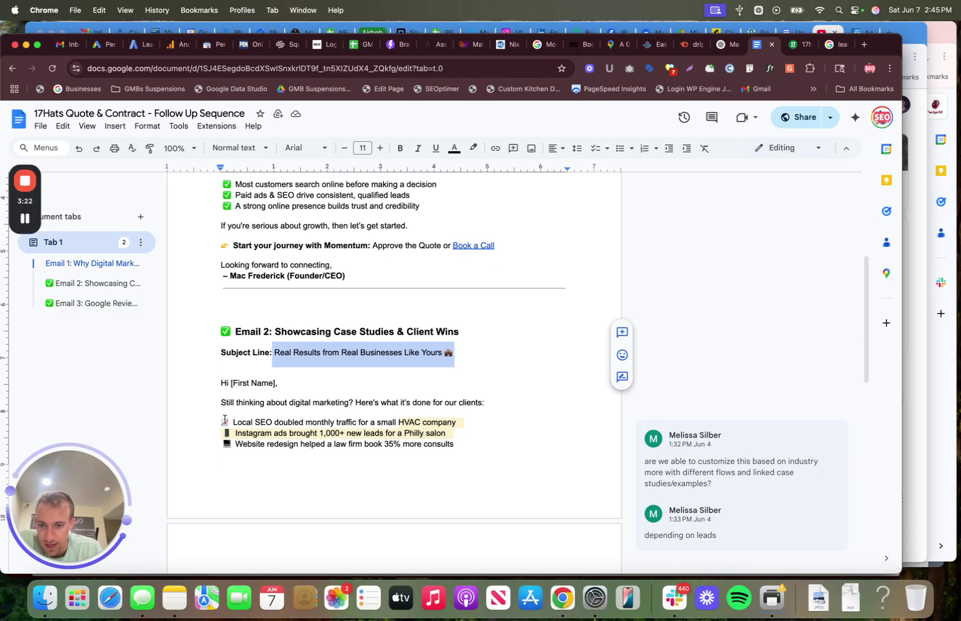
{"action": "scroll", "coordinate": [225, 421], "scroll_direction": "down", "scroll_amount": 4}
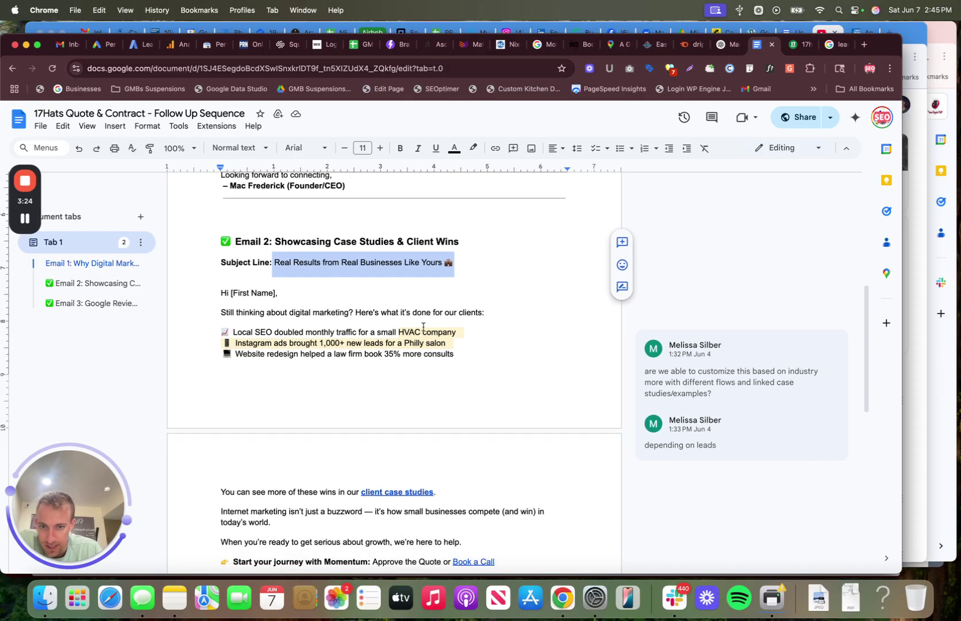
{"action": "scroll", "coordinate": [319, 376], "scroll_direction": "down", "scroll_amount": 6}
{"action": "left_click_drag", "start_coordinate": [292, 342], "coordinate": [436, 341]}
{"action": "left_click", "coordinate": [435, 341]}
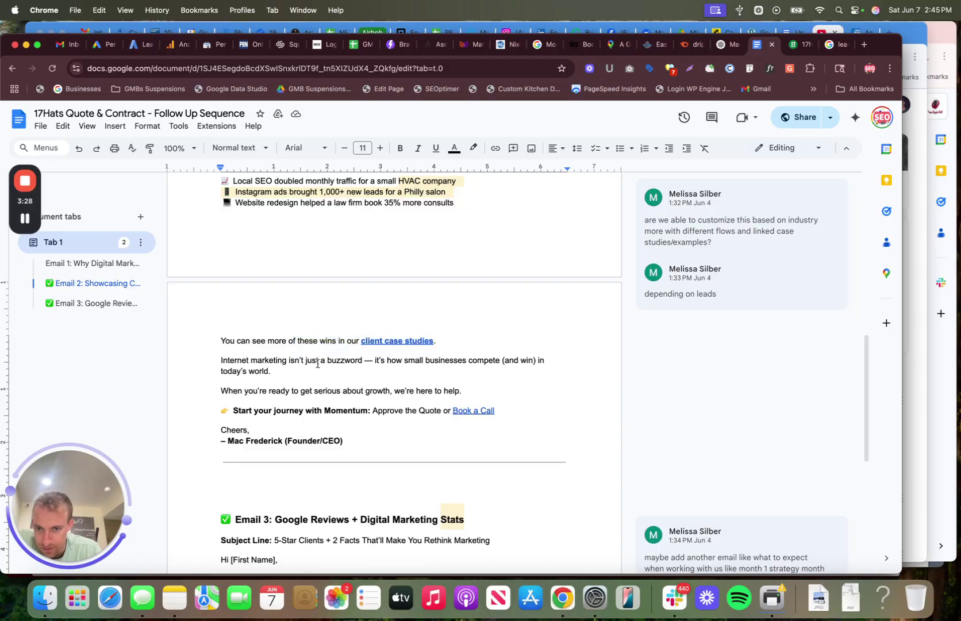
{"action": "left_click_drag", "start_coordinate": [267, 411], "coordinate": [465, 410]}
{"action": "left_click", "coordinate": [340, 439]}
Step: Review Email 3's heading, subject, reviews paragraph, facts and call-to-action, then return to 17hats templates
{"action": "scroll", "coordinate": [340, 439], "scroll_direction": "down", "scroll_amount": 10}
{"action": "left_click_drag", "start_coordinate": [272, 251], "coordinate": [471, 257]}
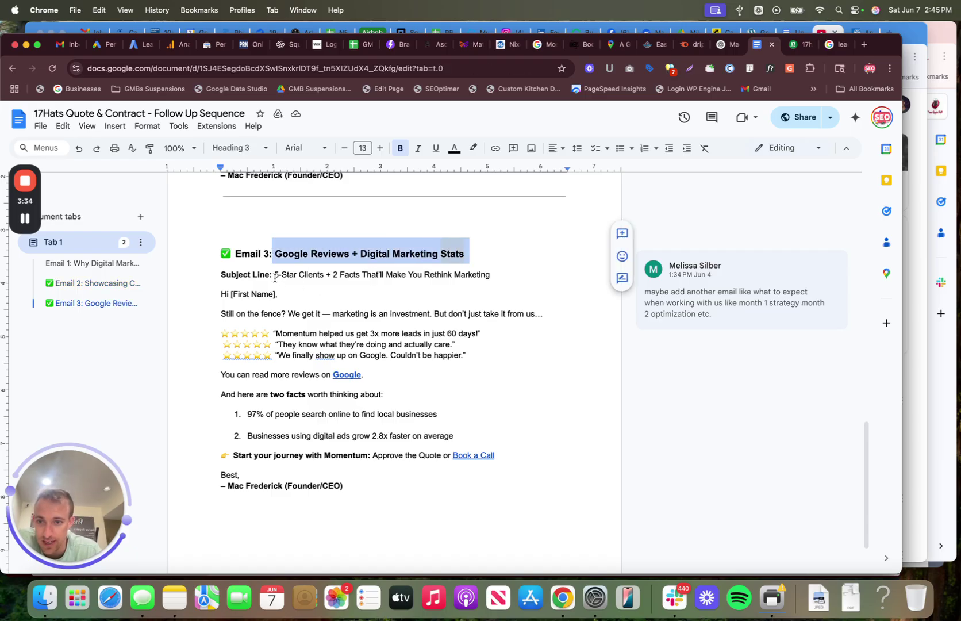
{"action": "left_click_drag", "start_coordinate": [274, 277], "coordinate": [499, 276]}
{"action": "left_click_drag", "start_coordinate": [221, 321], "coordinate": [463, 360]}
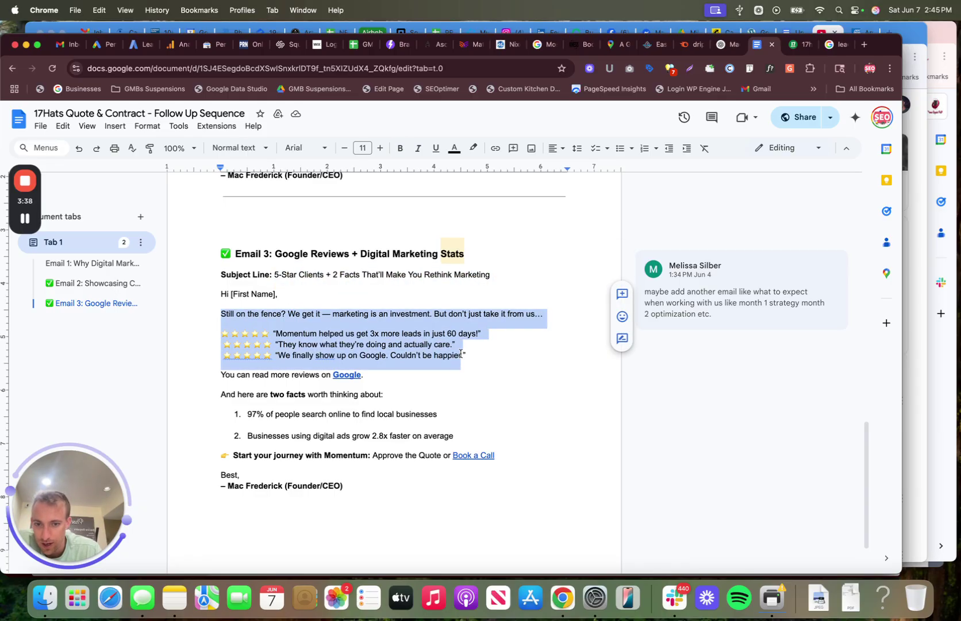
{"action": "left_click", "coordinate": [369, 375]}
{"action": "left_click_drag", "start_coordinate": [231, 393], "coordinate": [382, 396]}
{"action": "left_click_drag", "start_coordinate": [494, 455], "coordinate": [254, 456]}
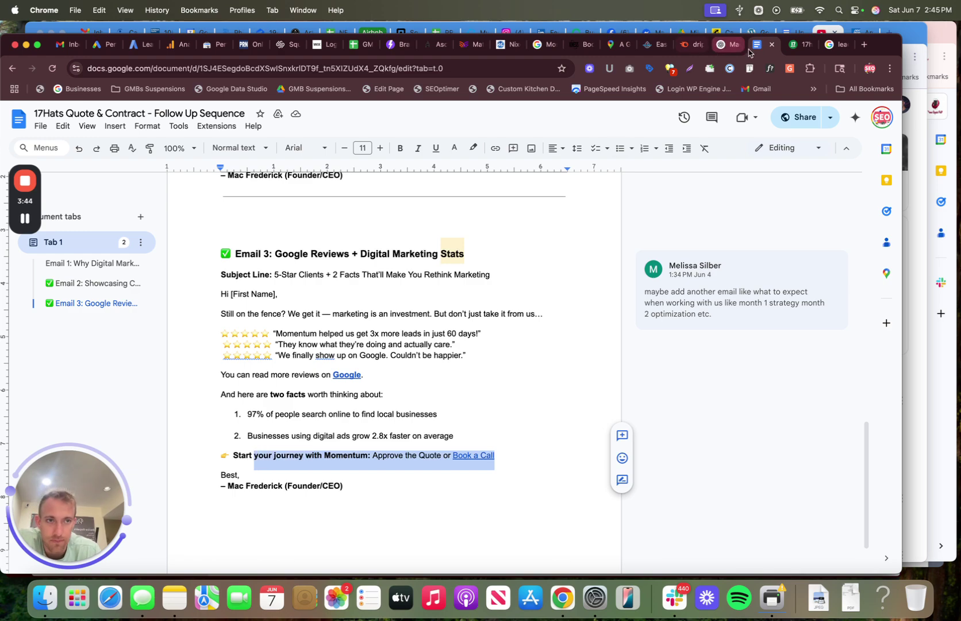
{"action": "left_click", "coordinate": [788, 46]}
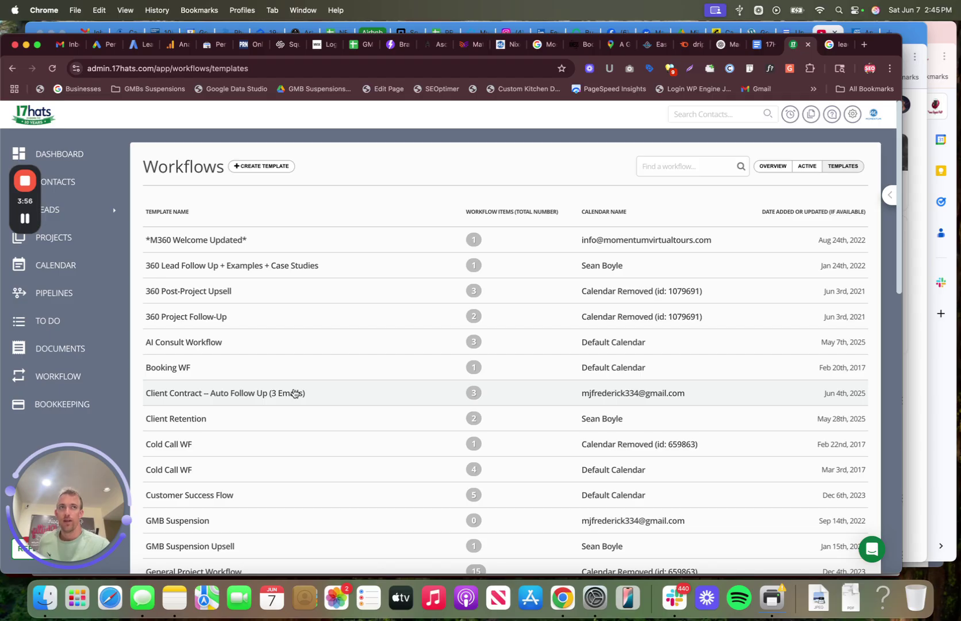
Step: Open the 'Client Contract -- Auto Follow Up (3 Emails)' workflow and inspect its phase options
{"action": "left_click", "coordinate": [294, 393]}
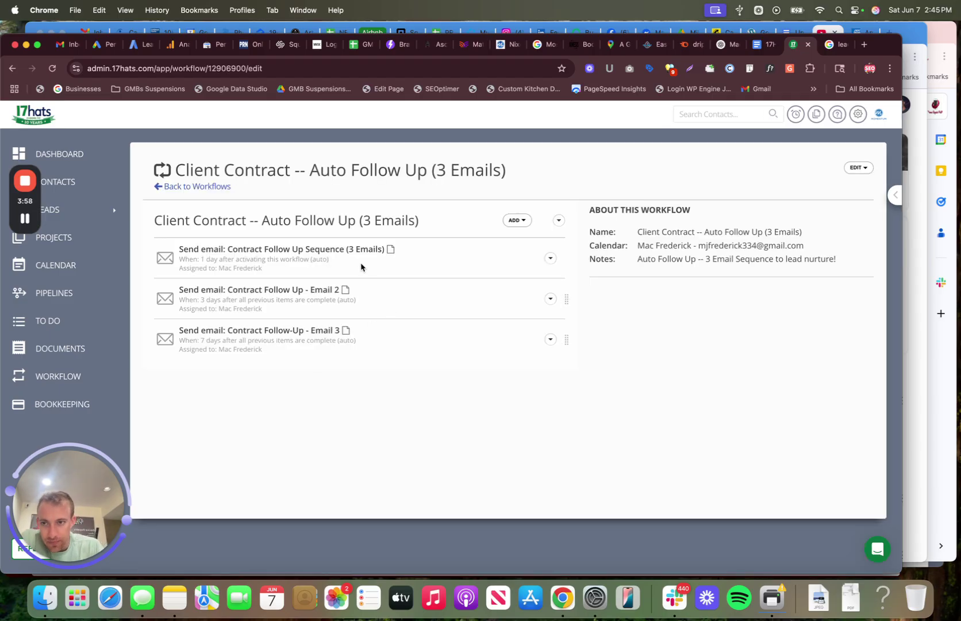
{"action": "left_click_drag", "start_coordinate": [152, 223], "coordinate": [425, 222]}
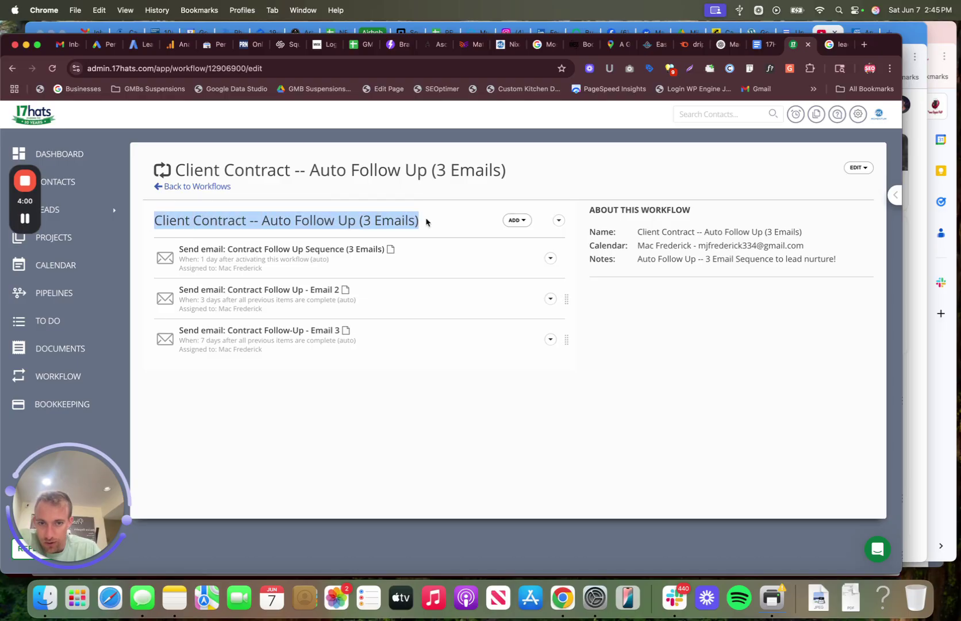
{"action": "left_click", "coordinate": [558, 221]}
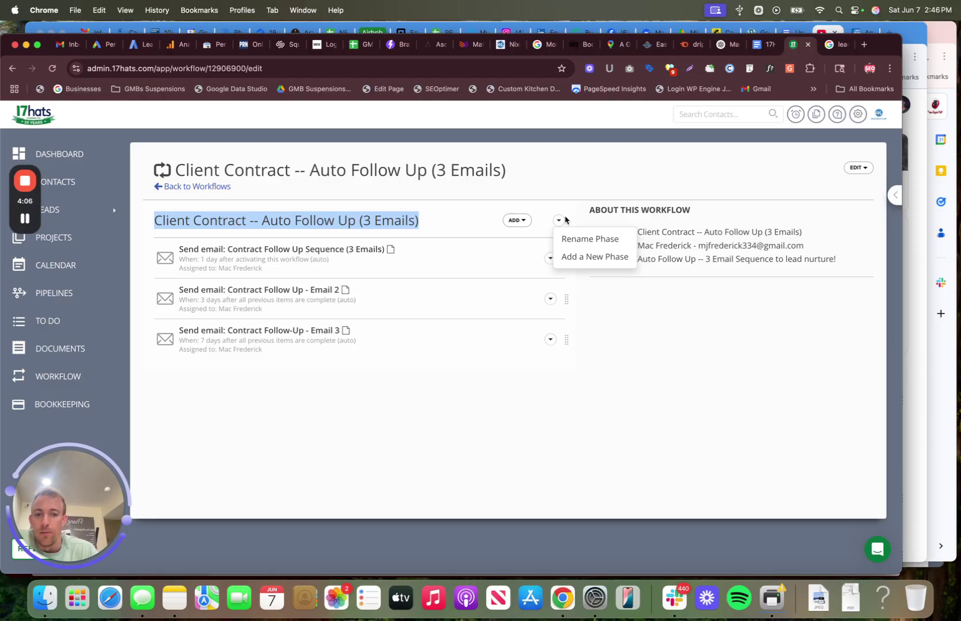
{"action": "left_click", "coordinate": [585, 256]}
Step: Dismiss the Add a New Phase dialog and start a new Action item from the ADD menu
{"action": "left_click", "coordinate": [557, 221]}
{"action": "left_click", "coordinate": [573, 256]}
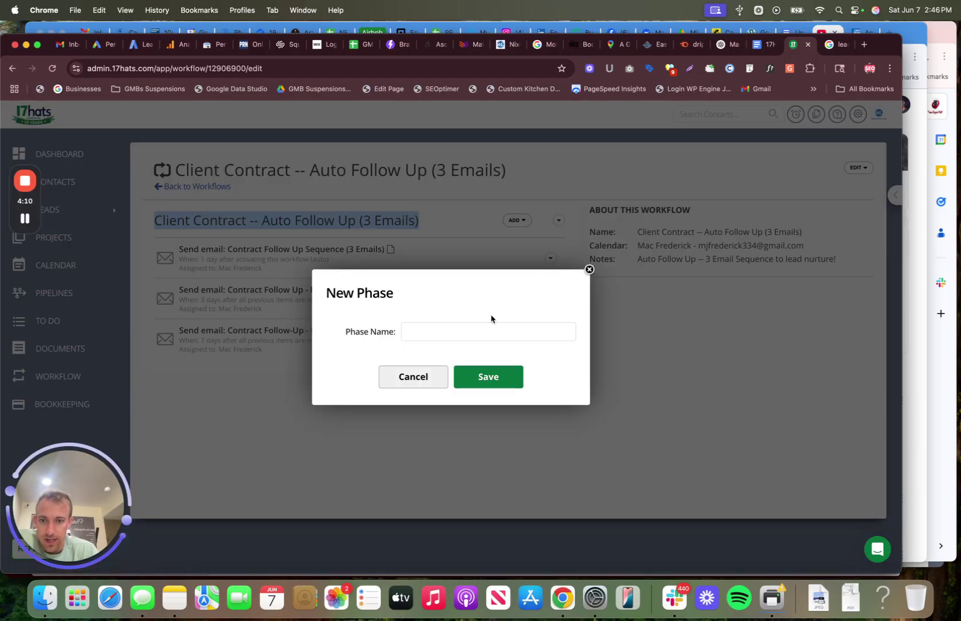
{"action": "left_click", "coordinate": [472, 324]}
{"action": "left_click", "coordinate": [589, 269]}
{"action": "left_click", "coordinate": [523, 223]}
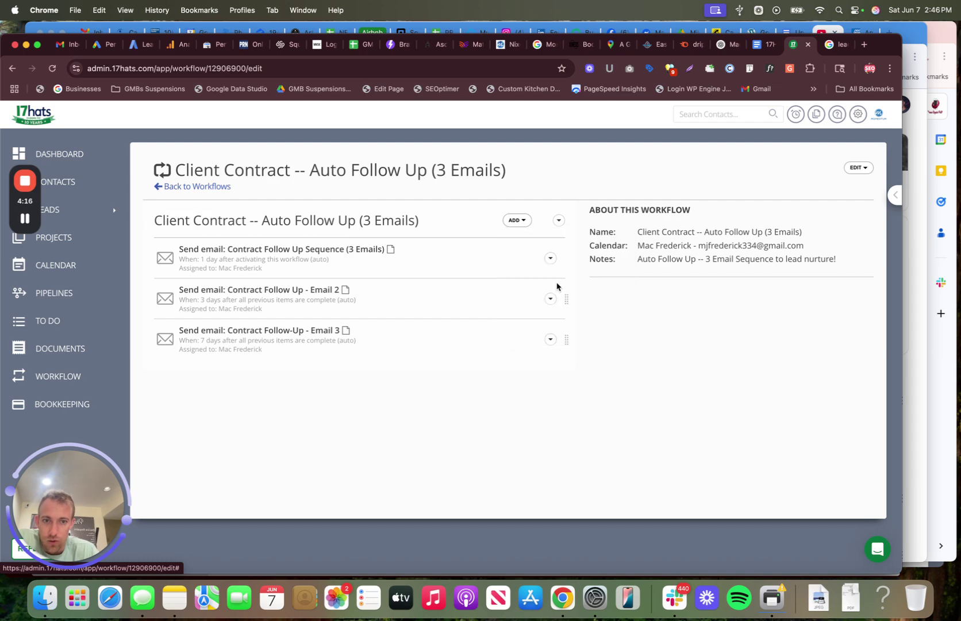
{"action": "left_click", "coordinate": [558, 284]}
Step: Set the action to Send an Email, sent automatically 10 days after previous items
{"action": "left_click", "coordinate": [453, 228]}
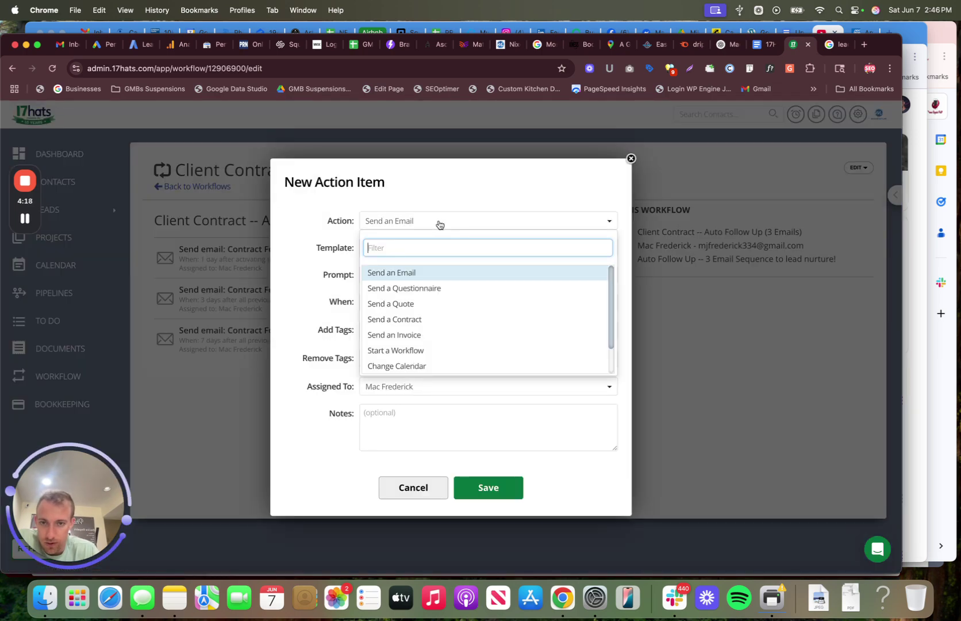
{"action": "left_click", "coordinate": [417, 275]}
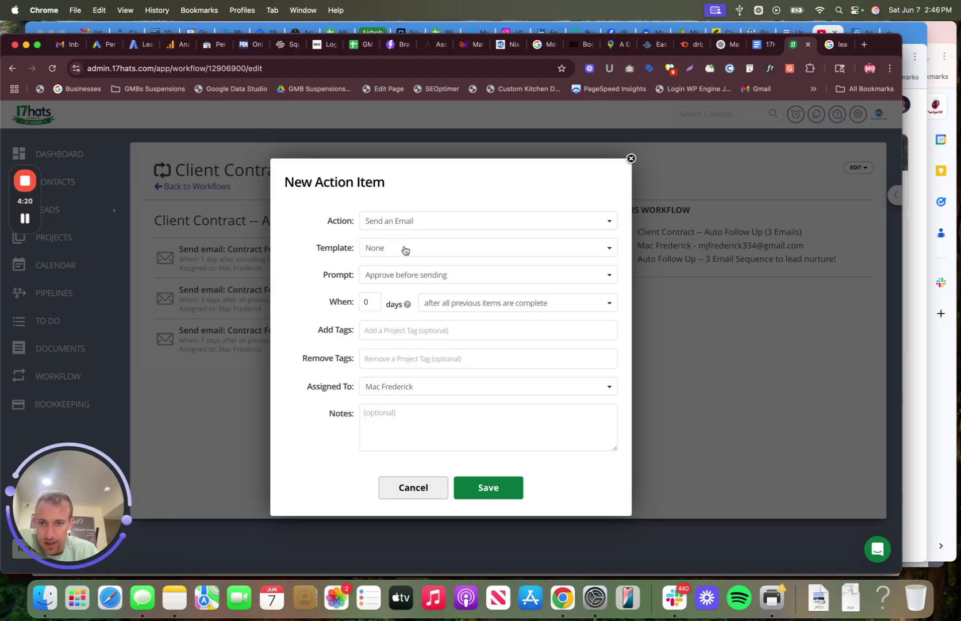
{"action": "left_click", "coordinate": [405, 249]}
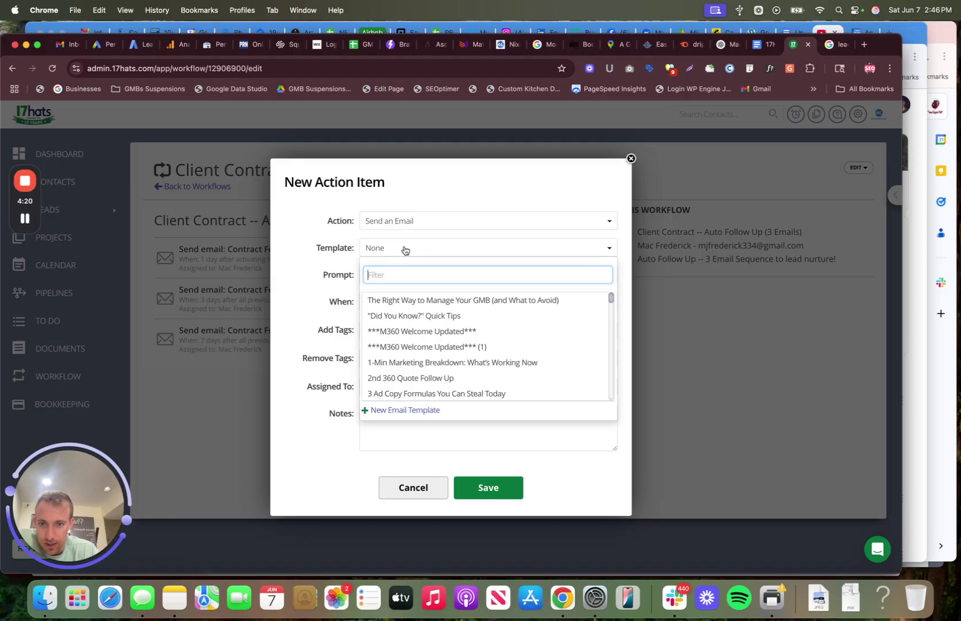
{"action": "left_click", "coordinate": [315, 303]}
{"action": "left_click", "coordinate": [437, 276]}
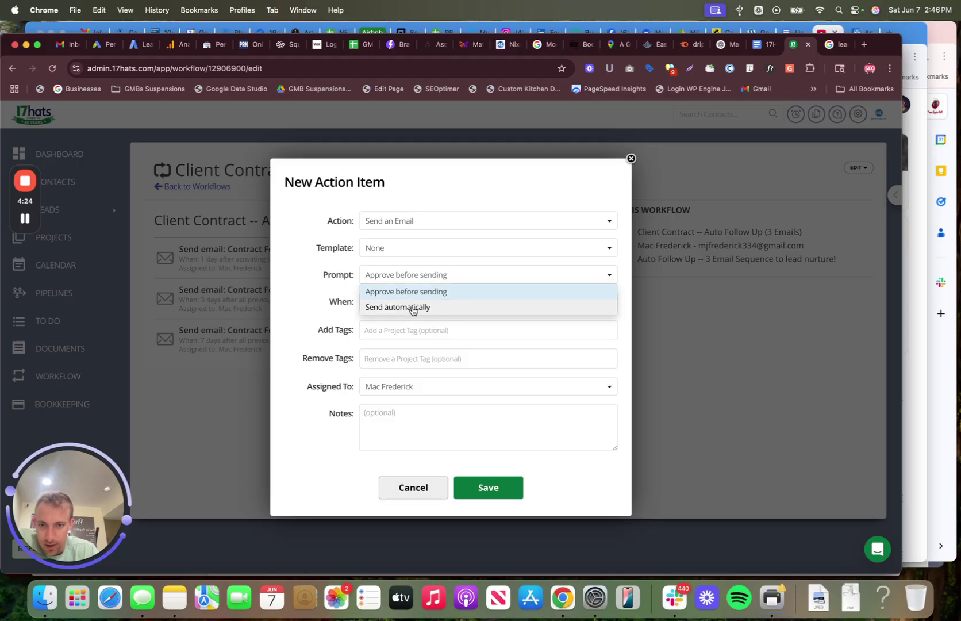
{"action": "left_click", "coordinate": [412, 307]}
{"action": "left_click", "coordinate": [370, 299]}
{"action": "left_click_drag", "start_coordinate": [370, 299], "coordinate": [354, 301]}
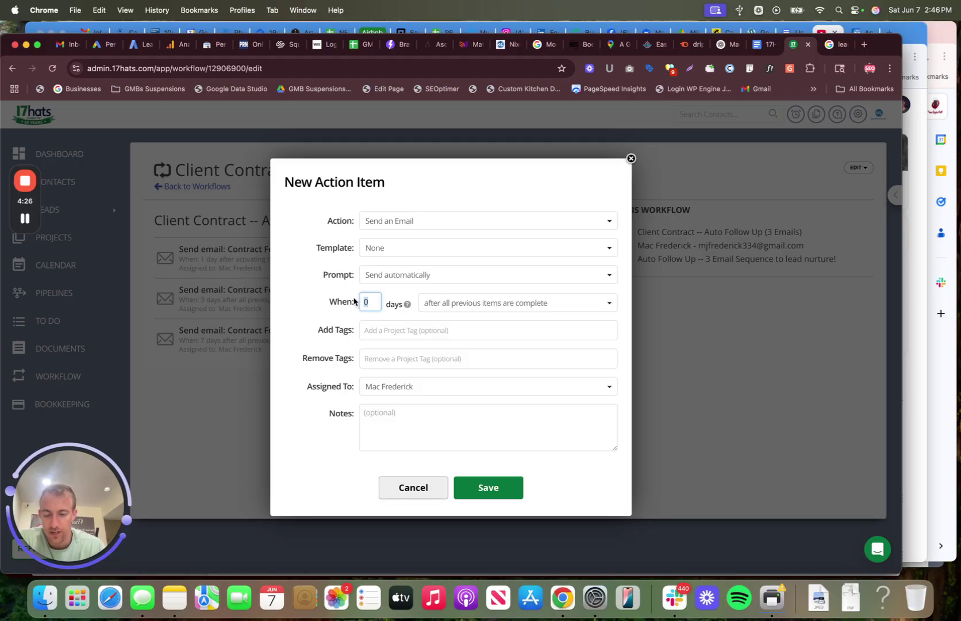
{"action": "type", "text": "10"}
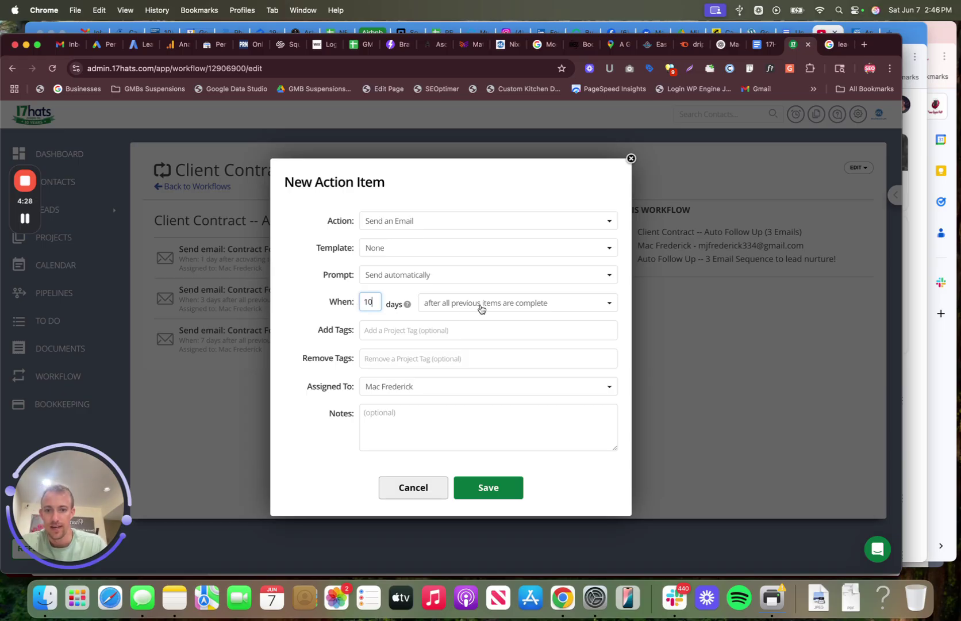
{"action": "left_click", "coordinate": [481, 308]}
{"action": "left_click", "coordinate": [480, 308]}
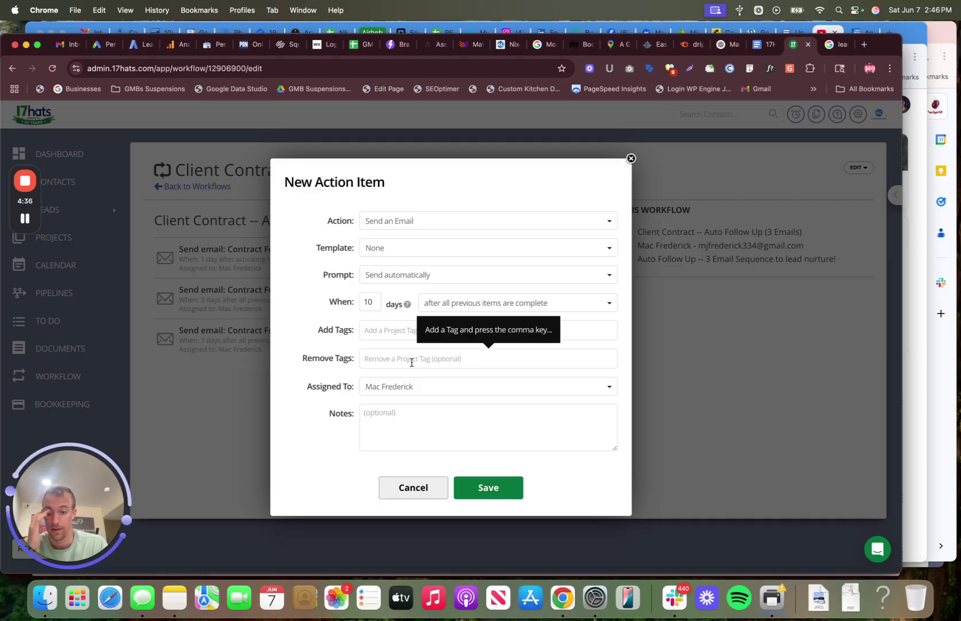
Step: Add the tag 'SEO Email Reminder' and the note '4th email in segment', then try saving
{"action": "left_click", "coordinate": [389, 331]}
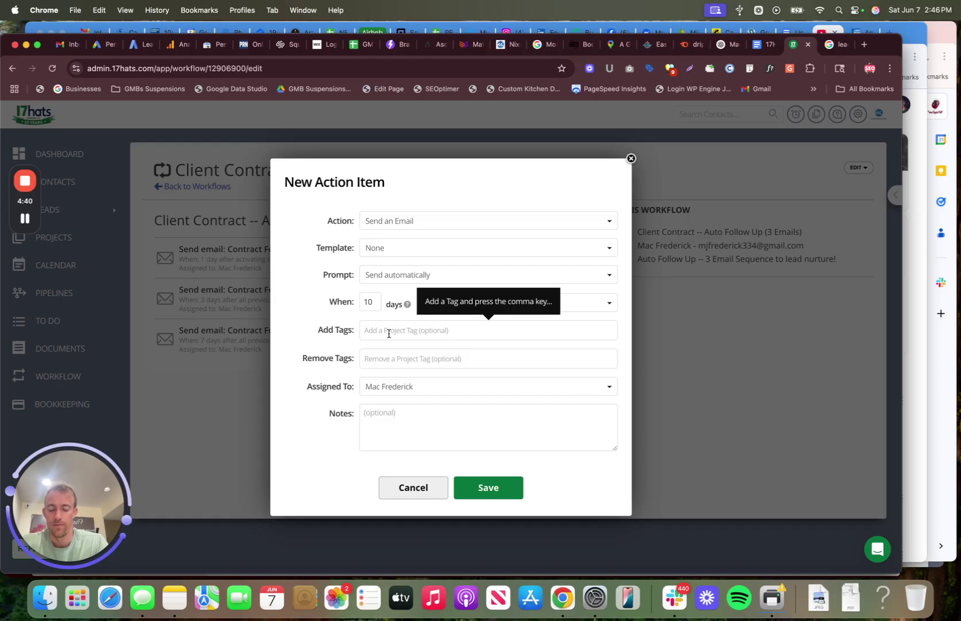
{"action": "type", "text": "e"}
{"action": "key", "text": "BackSpace"}
{"action": "type", "text": "SEO"}
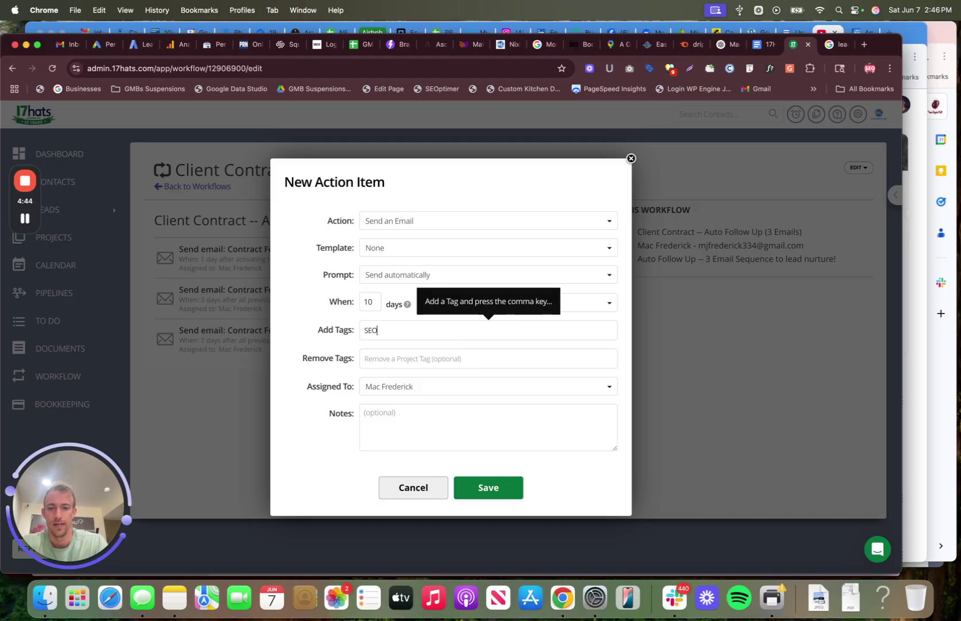
{"action": "type", "text": " Email Reminder"}
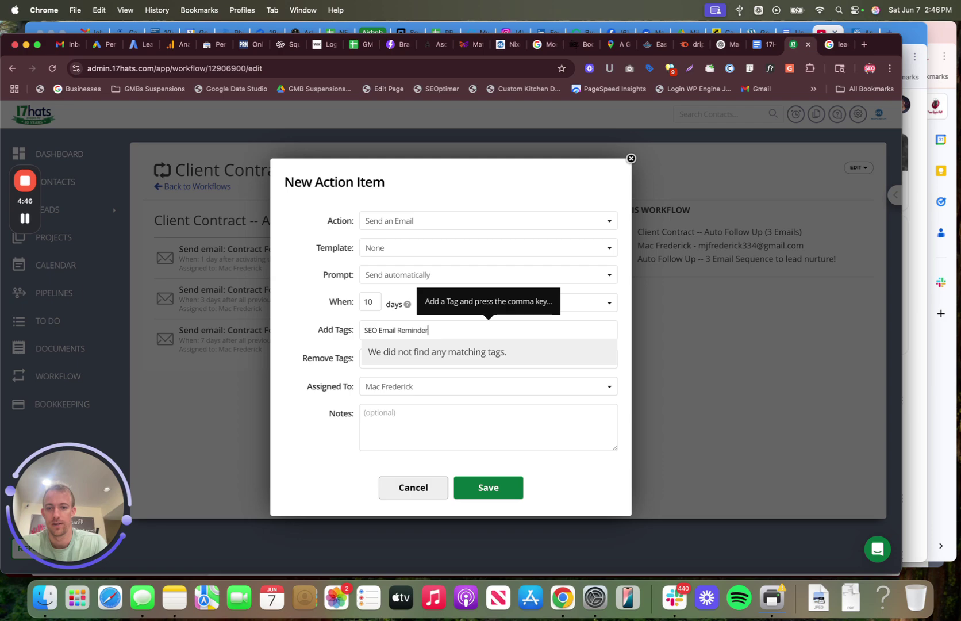
{"action": "key", "text": "comma"}
{"action": "left_click", "coordinate": [389, 424]}
{"action": "type", "text": "4th email in segment"}
{"action": "left_click", "coordinate": [488, 506]}
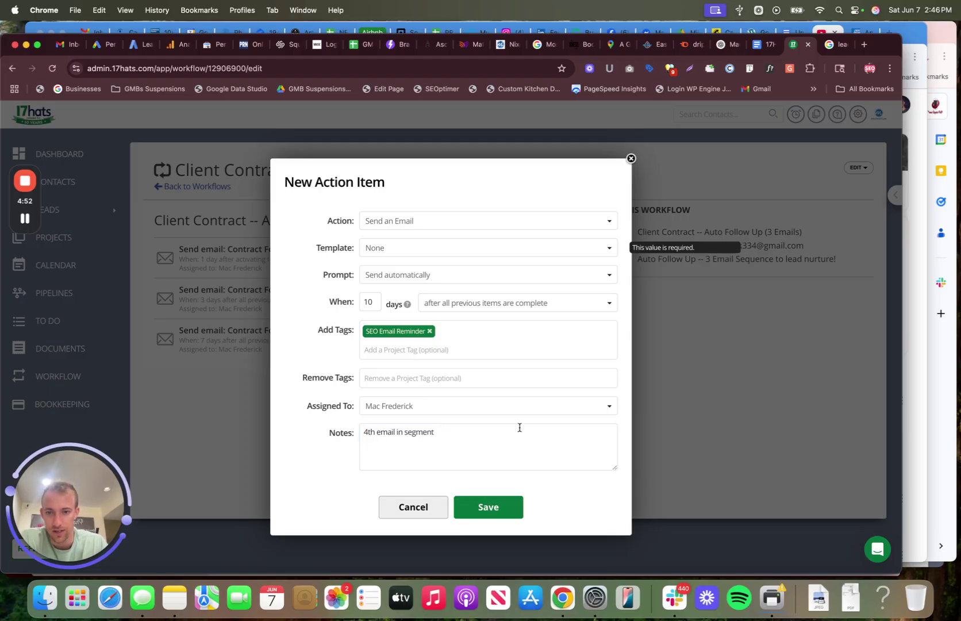
Step: Browse the email template list and select 'Struggling to Rank on Google?'
{"action": "left_click", "coordinate": [452, 249]}
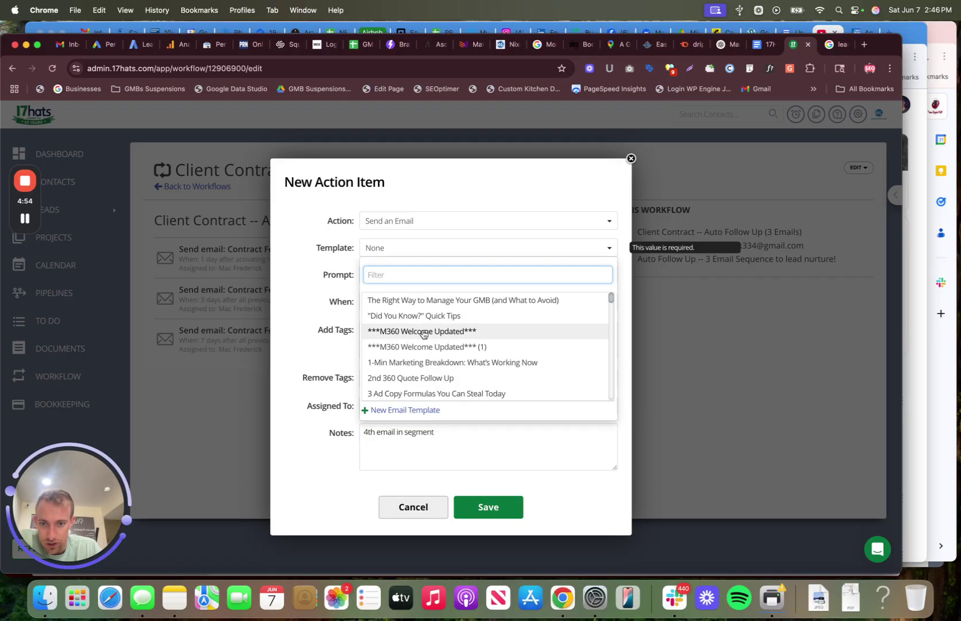
{"action": "scroll", "coordinate": [423, 334], "scroll_direction": "down", "scroll_amount": 2}
{"action": "scroll", "coordinate": [424, 334], "scroll_direction": "down", "scroll_amount": 15}
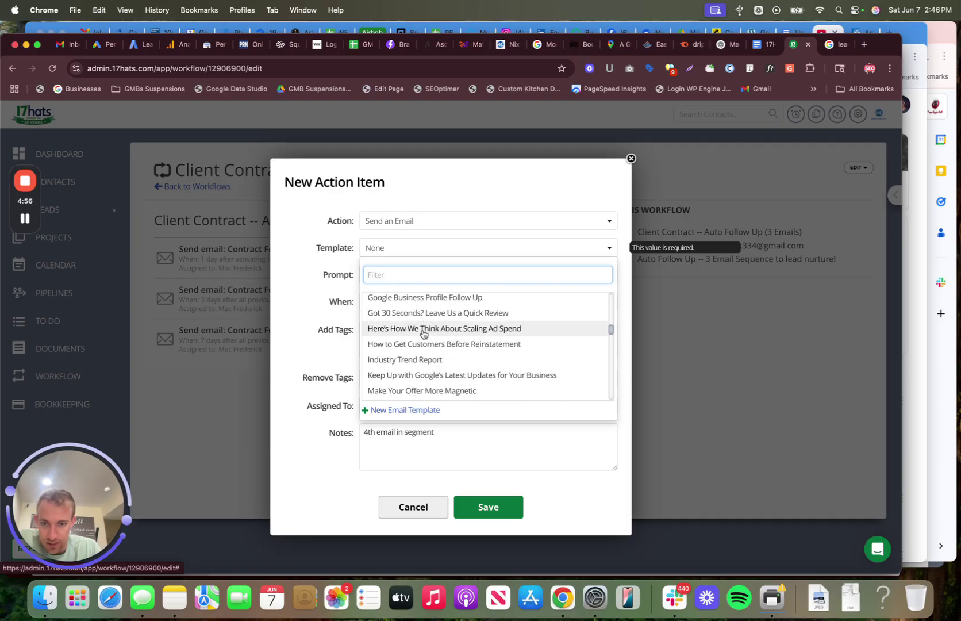
{"action": "scroll", "coordinate": [423, 334], "scroll_direction": "down", "scroll_amount": 1}
{"action": "scroll", "coordinate": [424, 335], "scroll_direction": "down", "scroll_amount": 6}
{"action": "scroll", "coordinate": [423, 335], "scroll_direction": "down", "scroll_amount": 12}
{"action": "scroll", "coordinate": [423, 335], "scroll_direction": "up", "scroll_amount": 3}
{"action": "scroll", "coordinate": [423, 334], "scroll_direction": "up", "scroll_amount": 1}
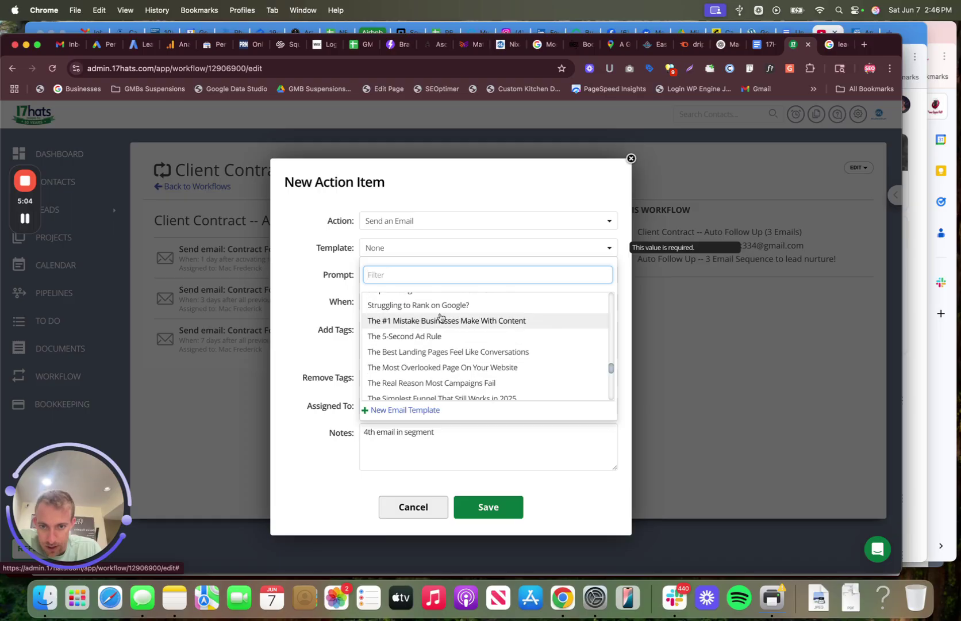
{"action": "left_click", "coordinate": [436, 306]}
{"action": "left_click", "coordinate": [457, 251]}
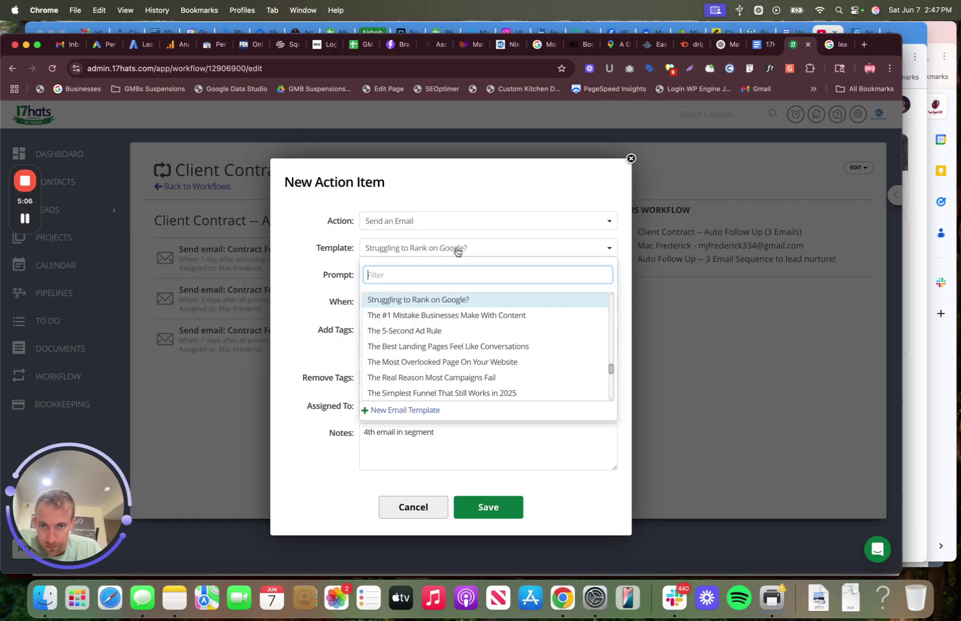
Step: Start a new email template named 'Google Reviews + Digital Marketing Stats' from Email 3's heading
{"action": "left_click", "coordinate": [402, 411]}
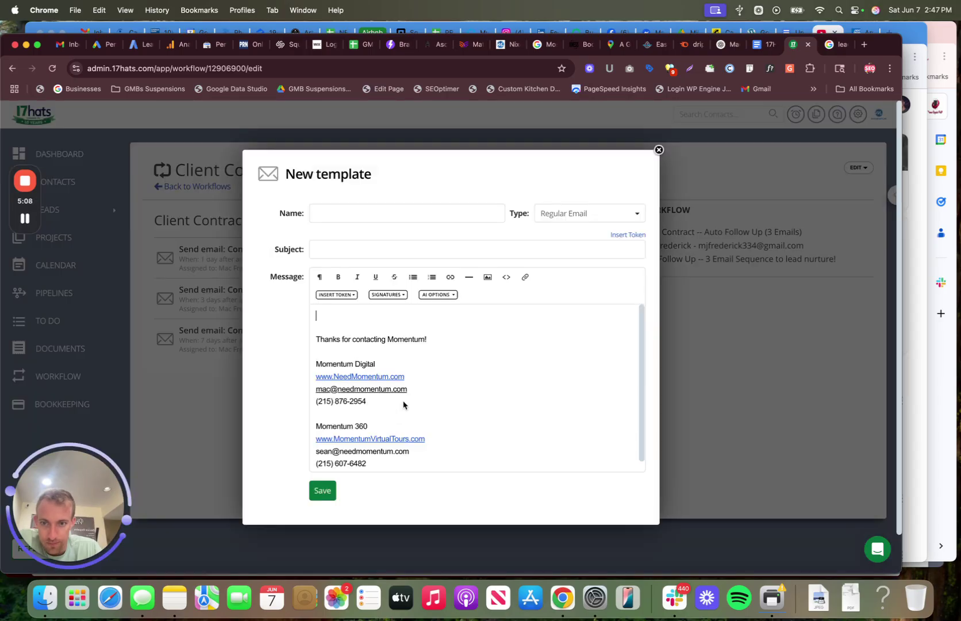
{"action": "left_click", "coordinate": [395, 211]}
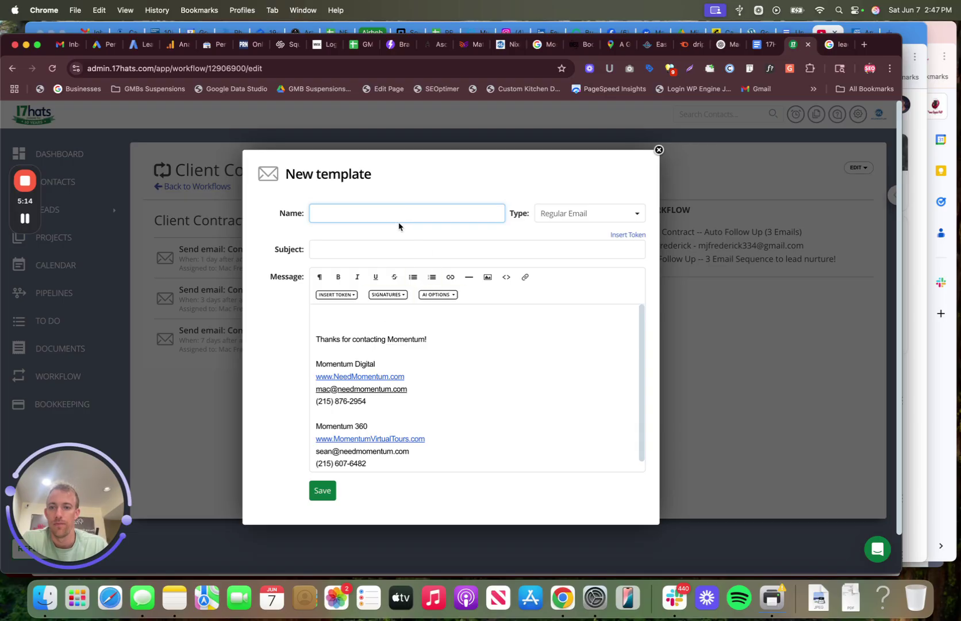
{"action": "left_click", "coordinate": [765, 45]}
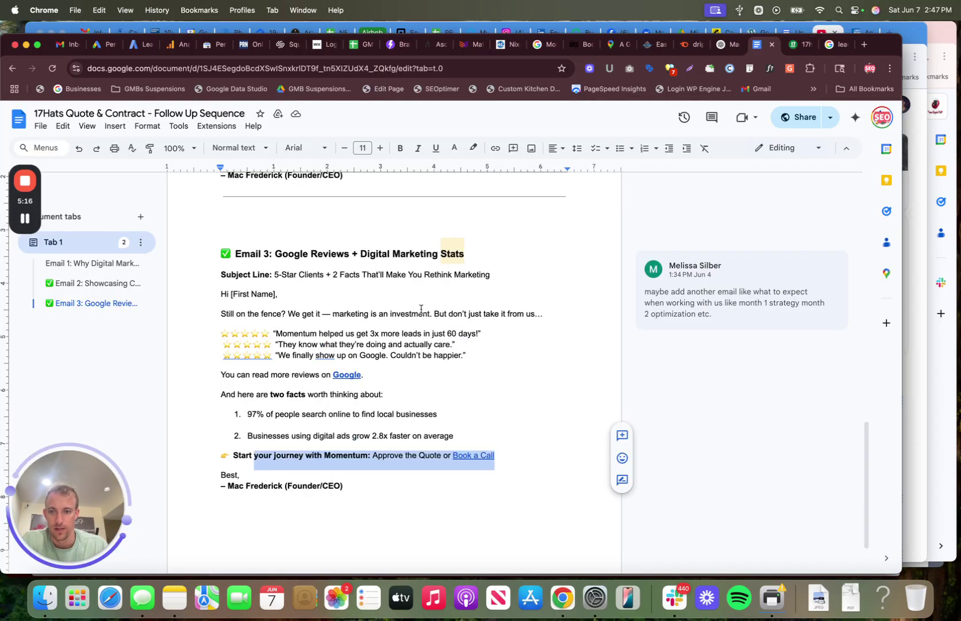
{"action": "left_click_drag", "start_coordinate": [276, 254], "coordinate": [469, 254]}
{"action": "key", "text": "super+c"}
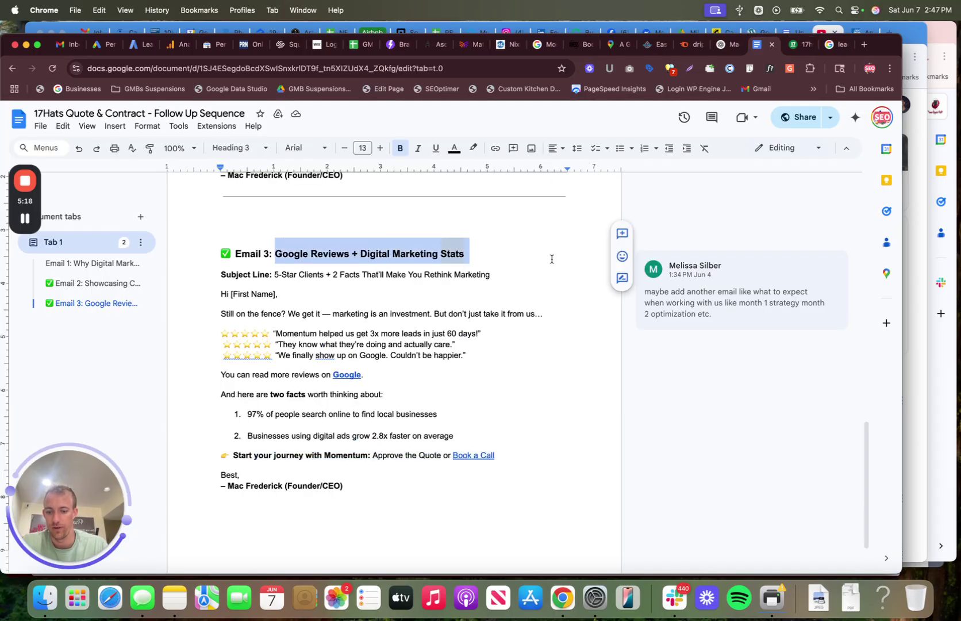
{"action": "left_click", "coordinate": [800, 44]}
{"action": "key", "text": "super+v"}
Step: Paste Email 3's 5-Star Clients subject line from the Google Doc into Subject
{"action": "left_click", "coordinate": [398, 249]}
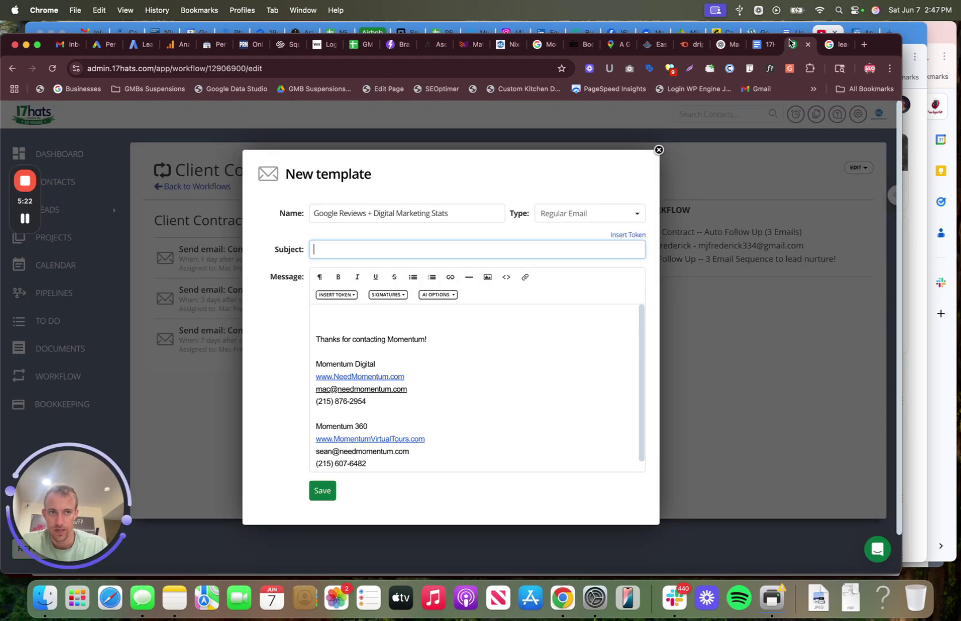
{"action": "left_click", "coordinate": [759, 46]}
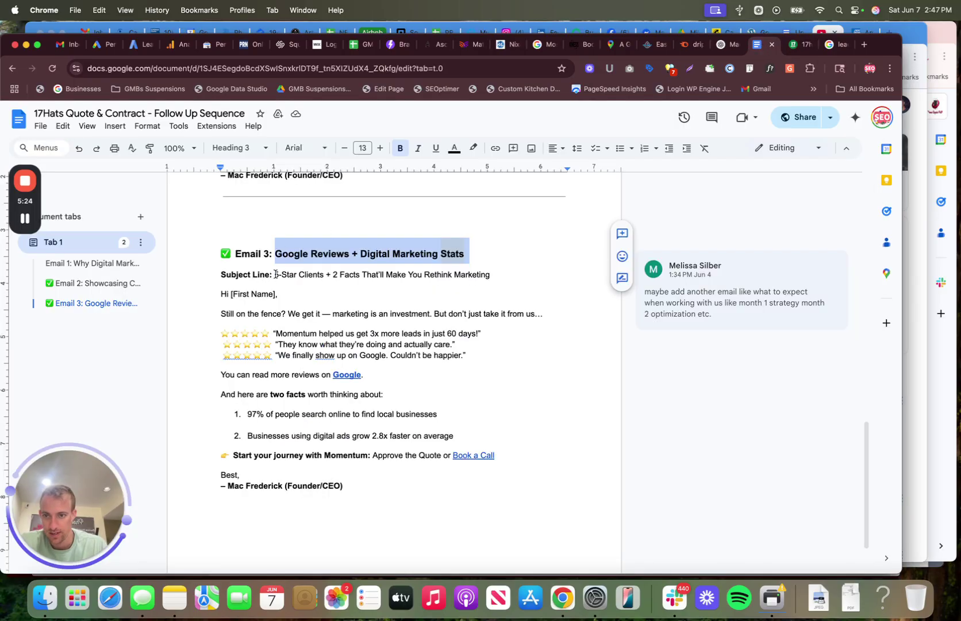
{"action": "left_click_drag", "start_coordinate": [276, 274], "coordinate": [495, 274]}
{"action": "key", "text": "super+c"}
{"action": "left_click", "coordinate": [789, 44]}
{"action": "key", "text": "super+v"}
Step: Paste the full Email 3 body into Message and delete the [First Name] placeholder
{"action": "left_click", "coordinate": [342, 313]}
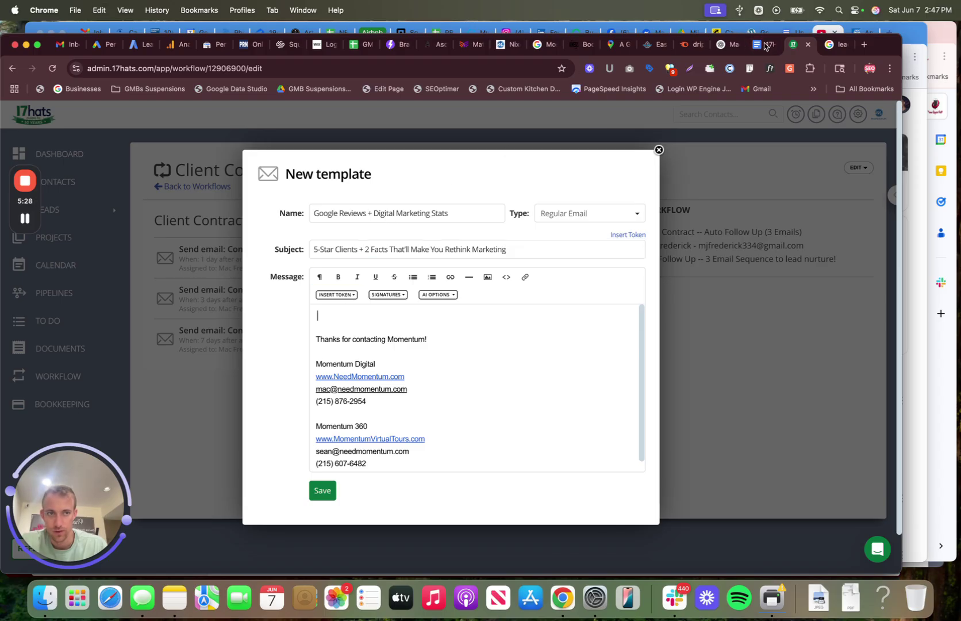
{"action": "left_click", "coordinate": [762, 44]}
{"action": "mouse_move", "coordinate": [218, 293]}
{"action": "left_mouse_down"}
{"action": "mouse_move", "coordinate": [345, 402]}
{"action": "mouse_move", "coordinate": [360, 489]}
{"action": "left_mouse_up"}
{"action": "key", "text": "super+c"}
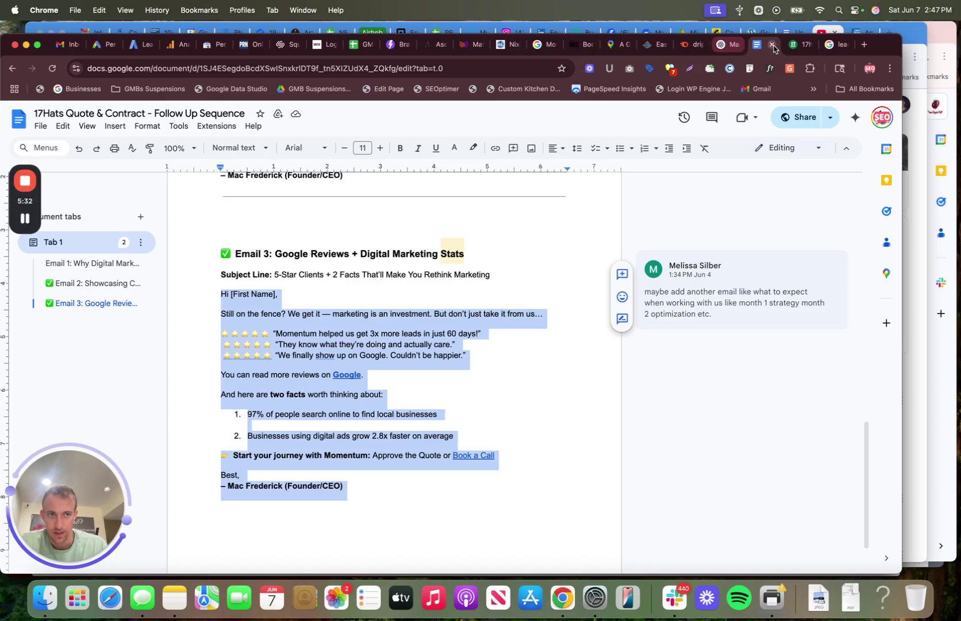
{"action": "left_click", "coordinate": [792, 44]}
{"action": "key", "text": "super+v"}
{"action": "left_click_drag", "start_coordinate": [385, 317], "coordinate": [327, 315]}
{"action": "key", "text": "BackSpace"}
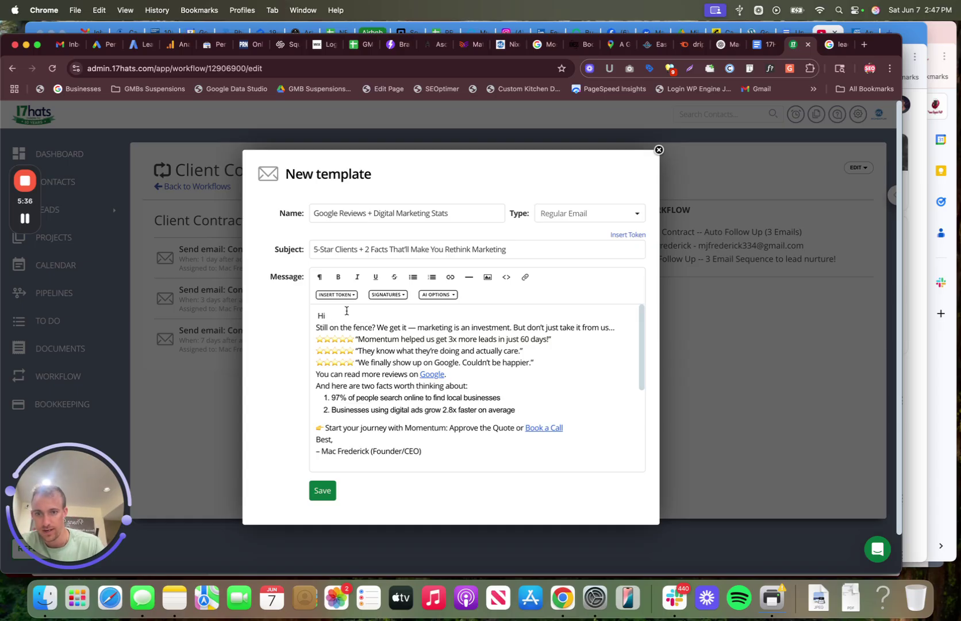
Step: Insert the [contact] First name token after 'Hi' and add blank lines between the opening paragraphs
{"action": "left_click", "coordinate": [339, 295]}
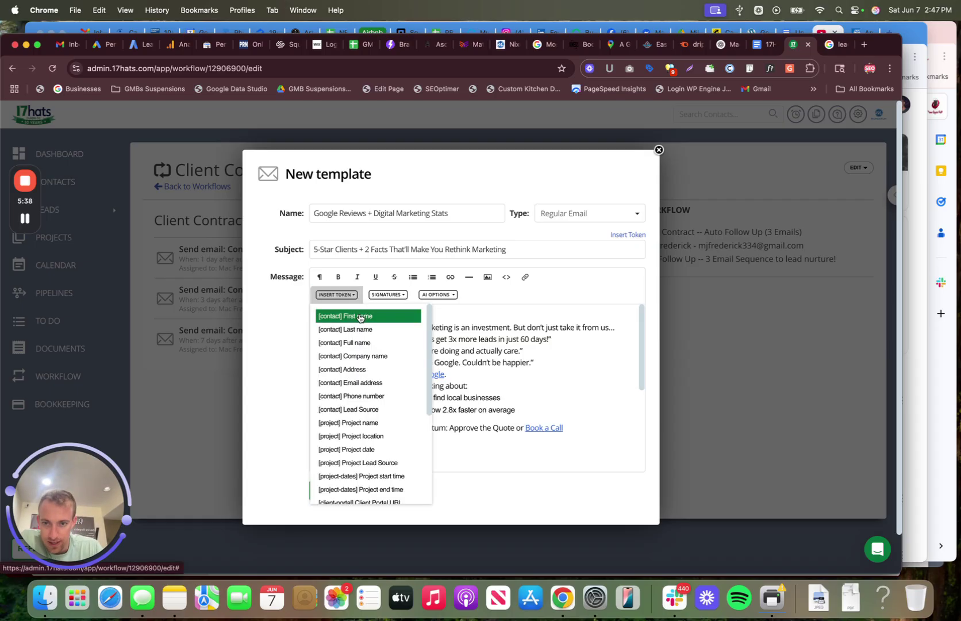
{"action": "left_click", "coordinate": [360, 317]}
{"action": "key", "text": "Return"}
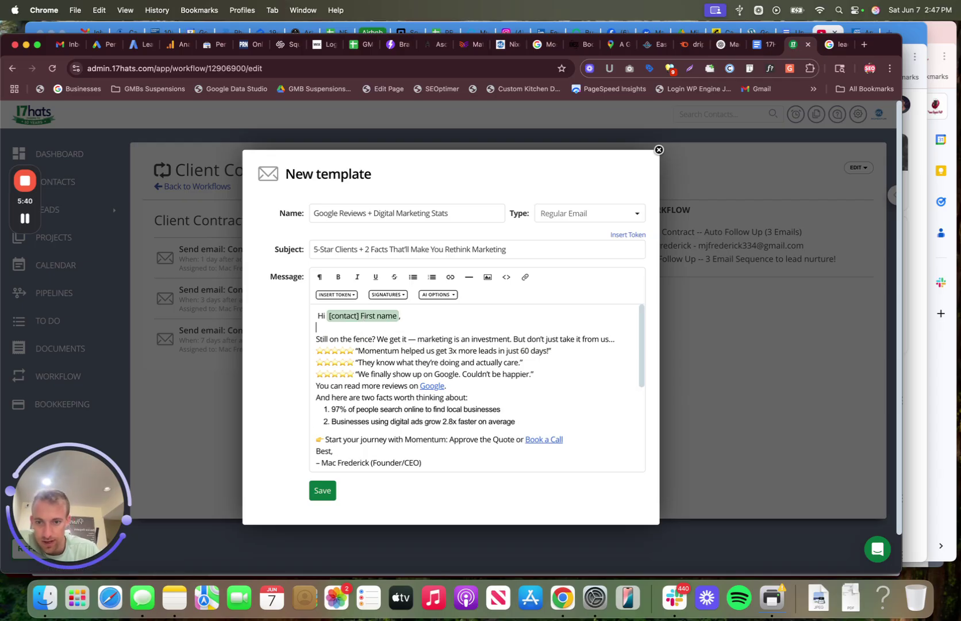
{"action": "key", "text": "Return"}
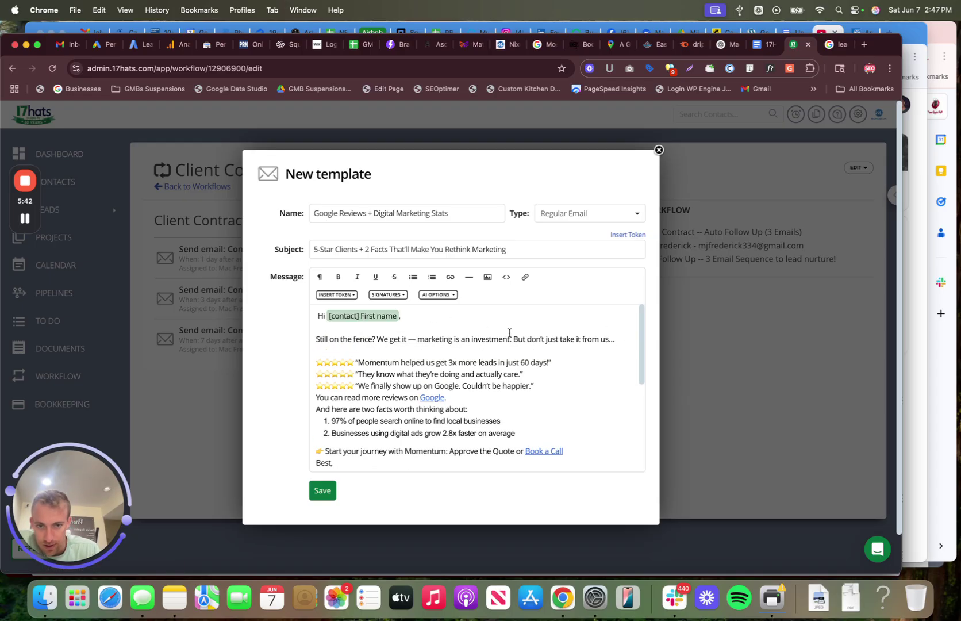
{"action": "left_click", "coordinate": [552, 387]}
{"action": "key", "text": "Return"}
{"action": "key", "text": "Down"}
{"action": "key", "text": "Return"}
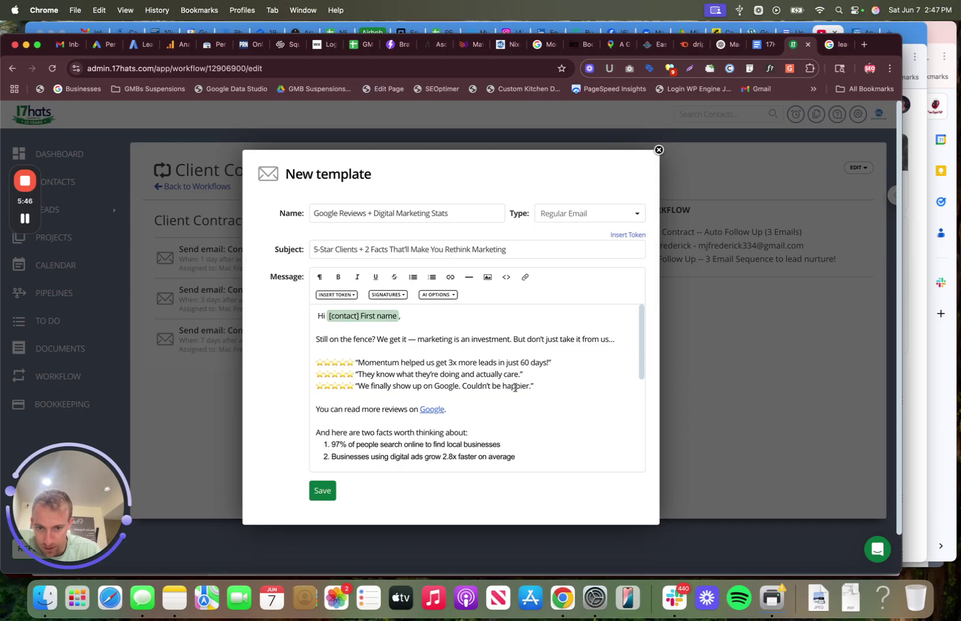
{"action": "scroll", "coordinate": [514, 387], "scroll_direction": "down", "scroll_amount": 3}
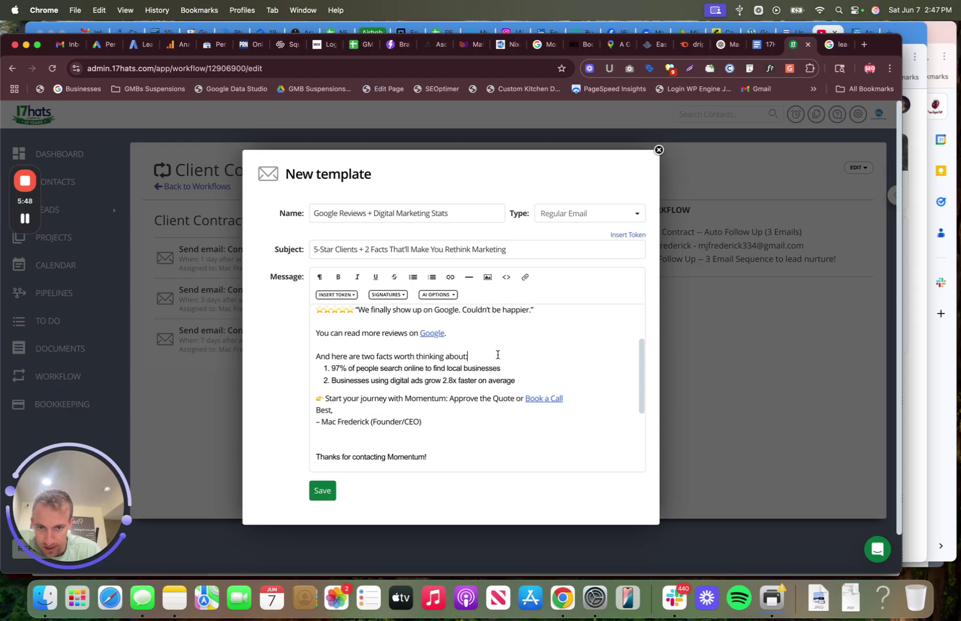
{"action": "key", "text": "Return"}
{"action": "scroll", "coordinate": [453, 372], "scroll_direction": "down", "scroll_amount": 1}
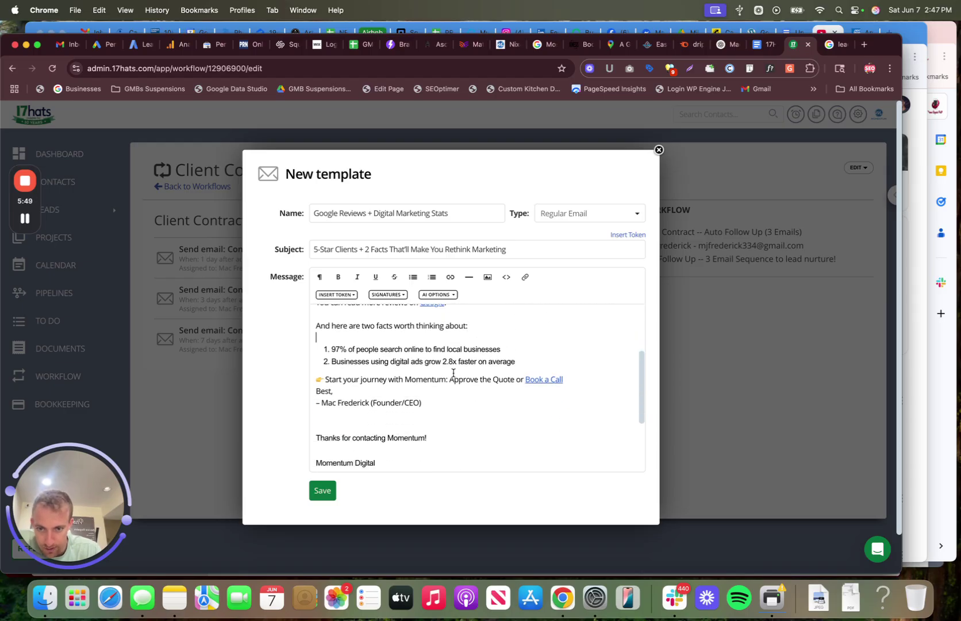
Step: Add a blank line above the 'Best,' sign-off and close the template editor
{"action": "triple_click", "coordinate": [356, 435]}
{"action": "left_click", "coordinate": [356, 425]}
{"action": "scroll", "coordinate": [356, 425], "scroll_direction": "down", "scroll_amount": 2}
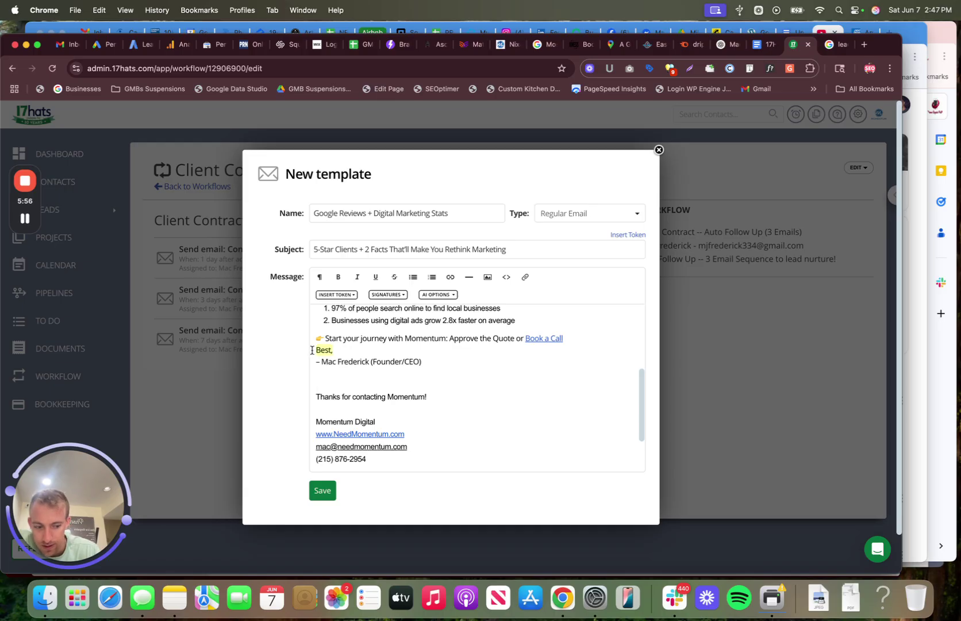
{"action": "left_click", "coordinate": [315, 350]}
{"action": "key", "text": "Return"}
{"action": "scroll", "coordinate": [417, 355], "scroll_direction": "up", "scroll_amount": 5}
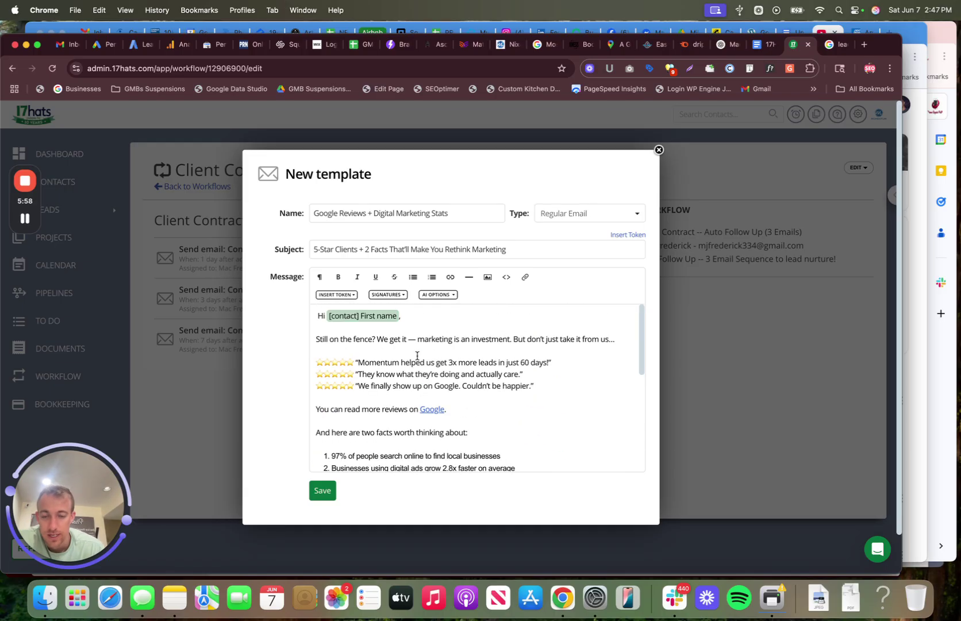
{"action": "left_click", "coordinate": [659, 150]}
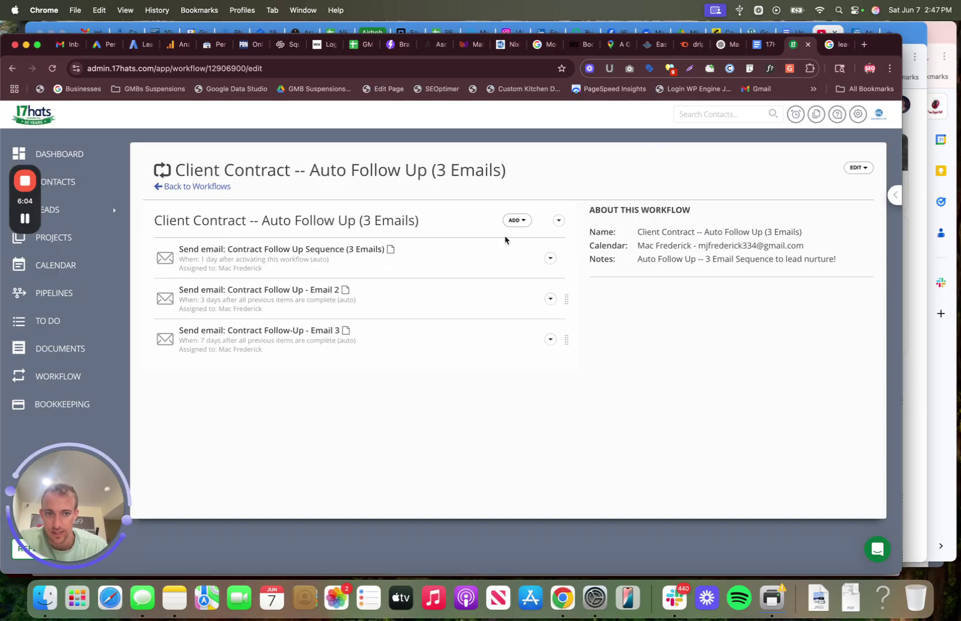
Step: Open the first email action's settings and cancel without changes
{"action": "left_click", "coordinate": [550, 258]}
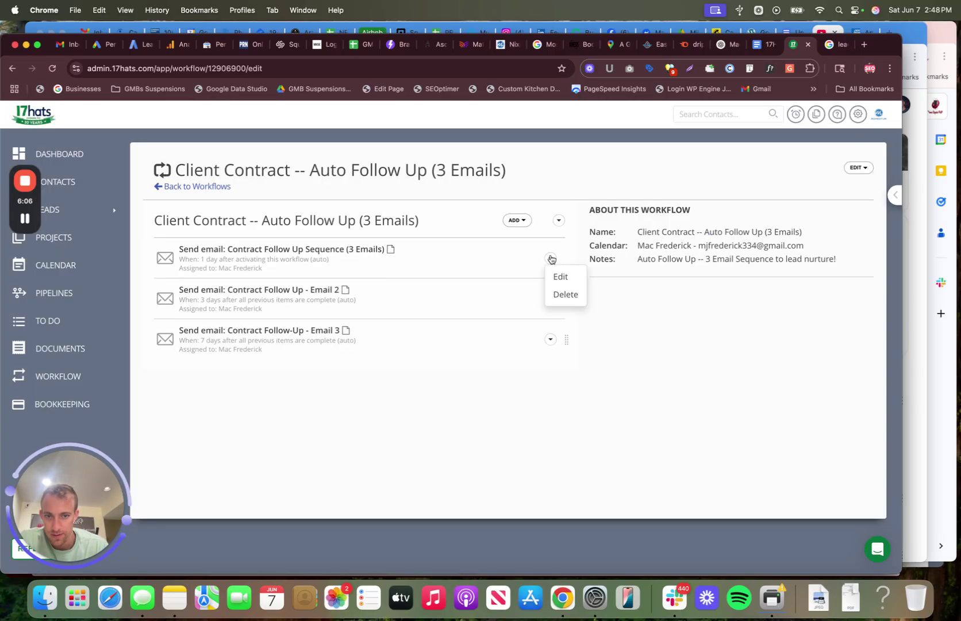
{"action": "left_click", "coordinate": [558, 271]}
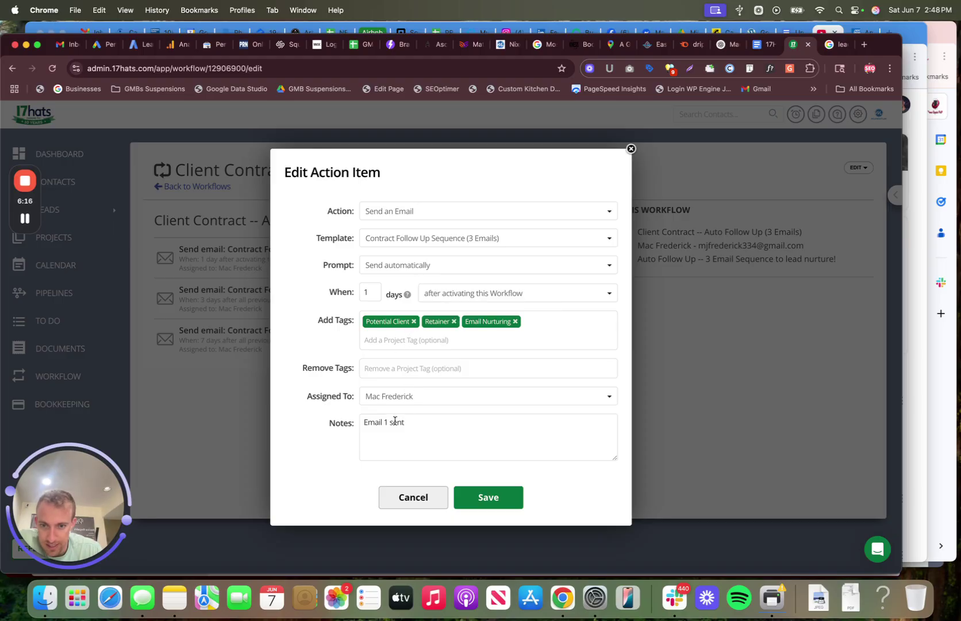
{"action": "left_click", "coordinate": [412, 497]}
Step: Edit the Contract Follow Up - Email 2 action, compare it with the Doc, and select its 3-day delay
{"action": "left_click", "coordinate": [550, 298]}
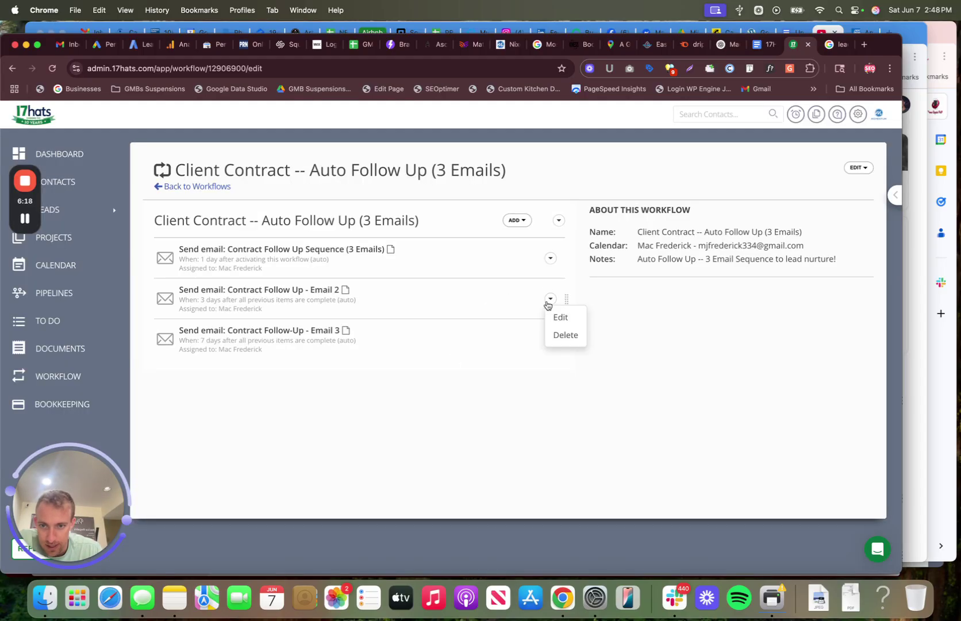
{"action": "left_click", "coordinate": [557, 313]}
{"action": "left_click", "coordinate": [761, 46]}
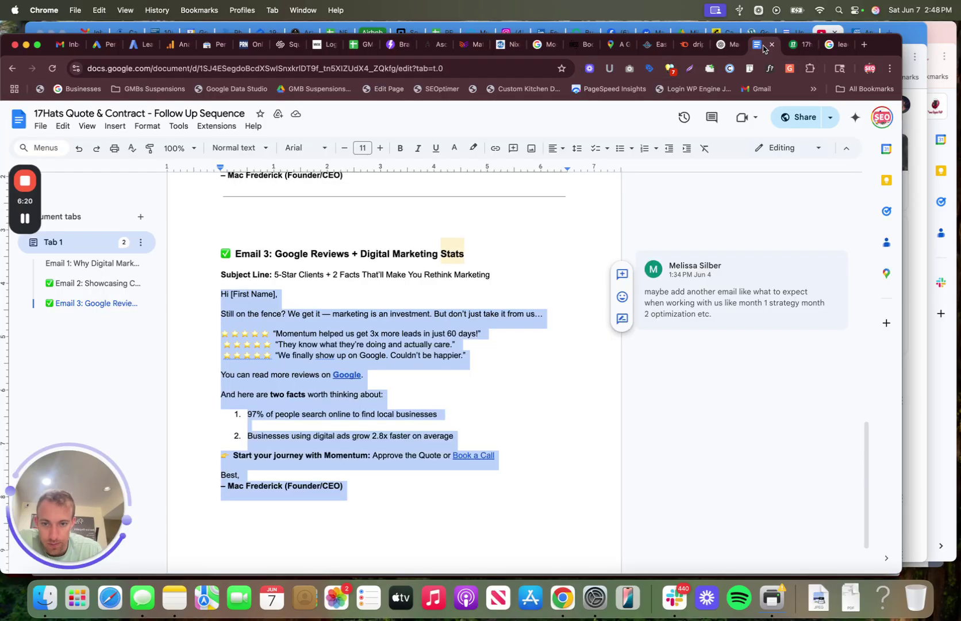
{"action": "scroll", "coordinate": [439, 305], "scroll_direction": "up", "scroll_amount": 6}
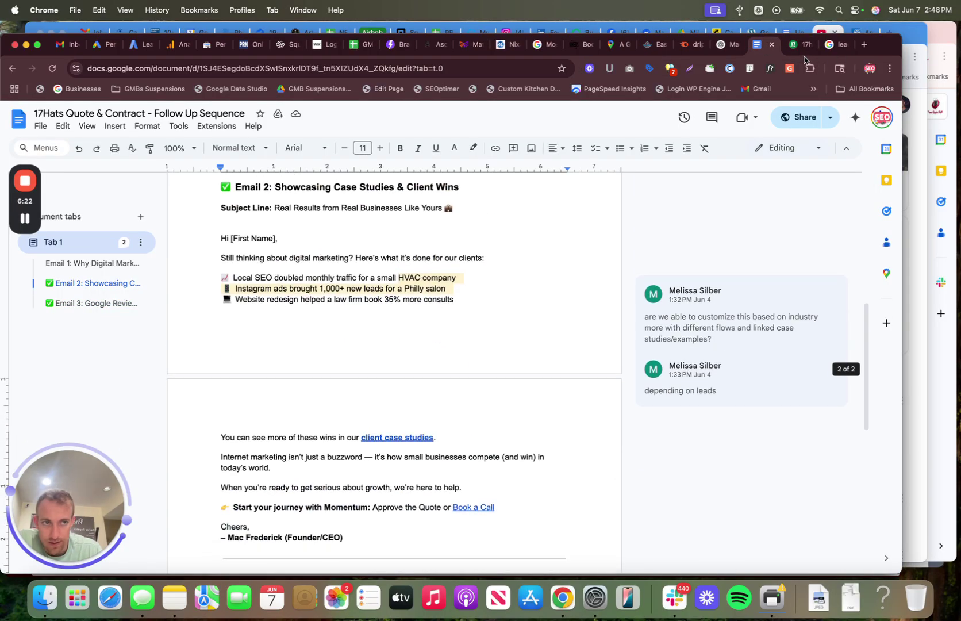
{"action": "left_click", "coordinate": [801, 45]}
{"action": "left_click_drag", "start_coordinate": [368, 302], "coordinate": [356, 305]}
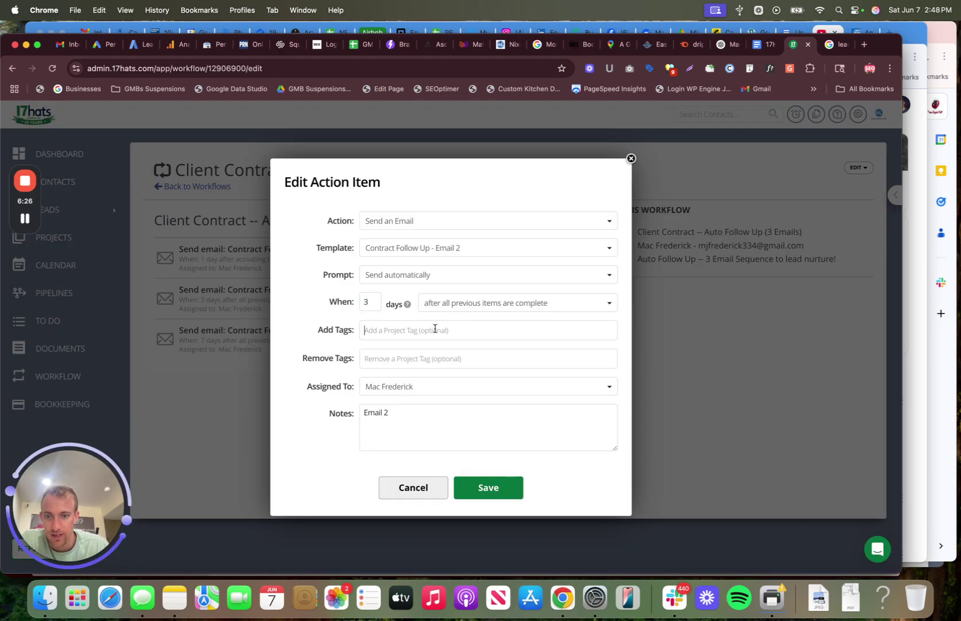
Step: Review the Email 2 action's note and assignee, then close it without changes
{"action": "left_click_drag", "start_coordinate": [410, 414], "coordinate": [338, 415]}
{"action": "left_click", "coordinate": [417, 388]}
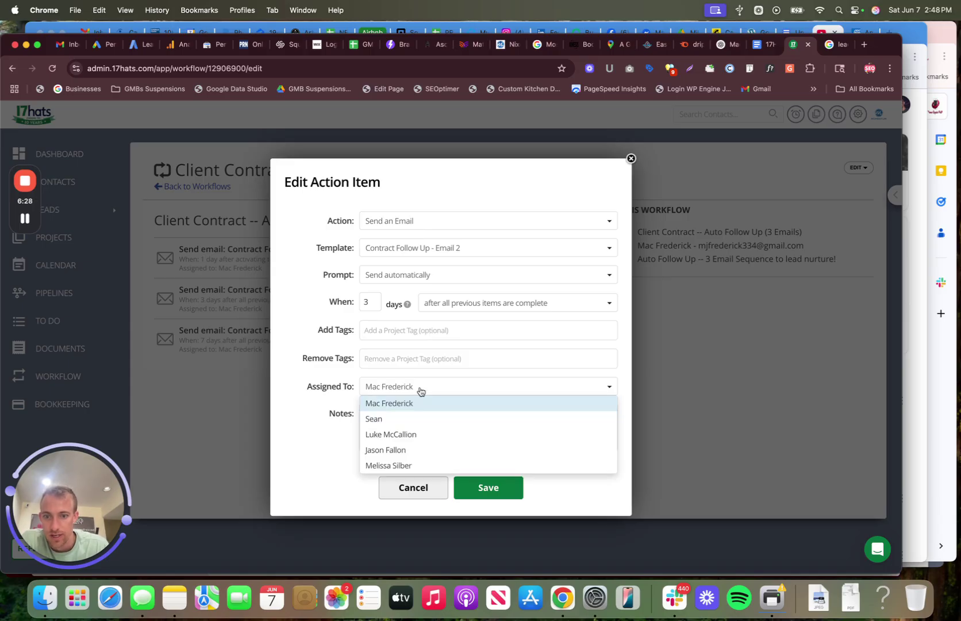
{"action": "left_click", "coordinate": [402, 404]}
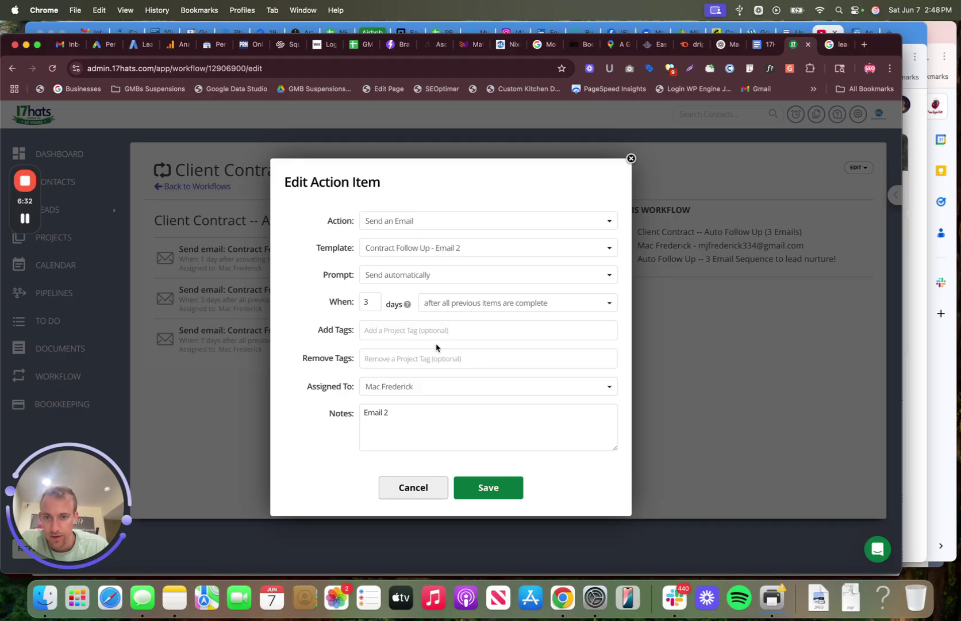
{"action": "left_click", "coordinate": [413, 486]}
Step: Inspect the Email 3 action's 7-day delay and template, then cancel without changes
{"action": "left_click", "coordinate": [550, 339]}
{"action": "left_click", "coordinate": [558, 357]}
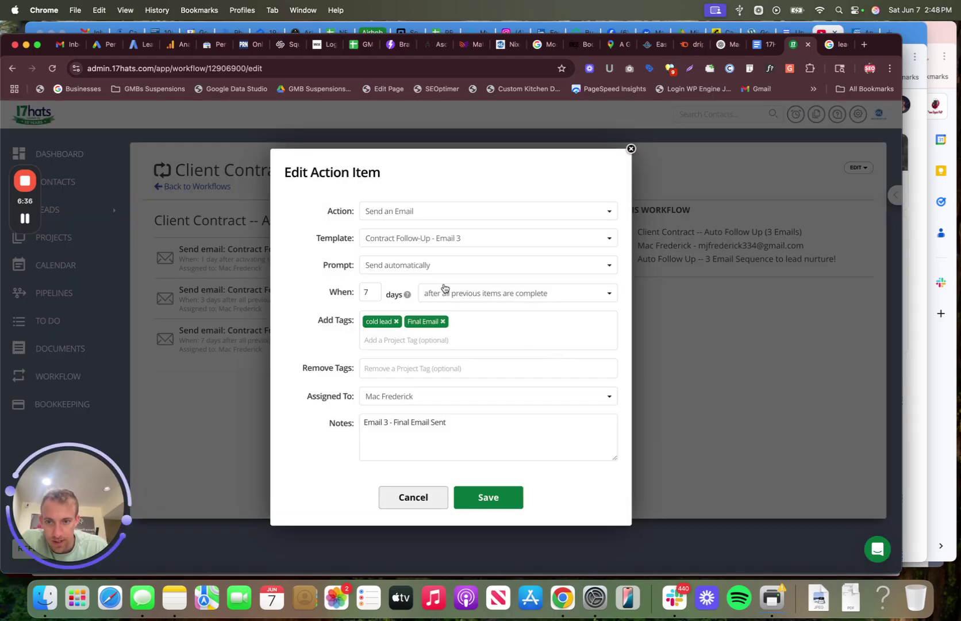
{"action": "double_click", "coordinate": [369, 291]}
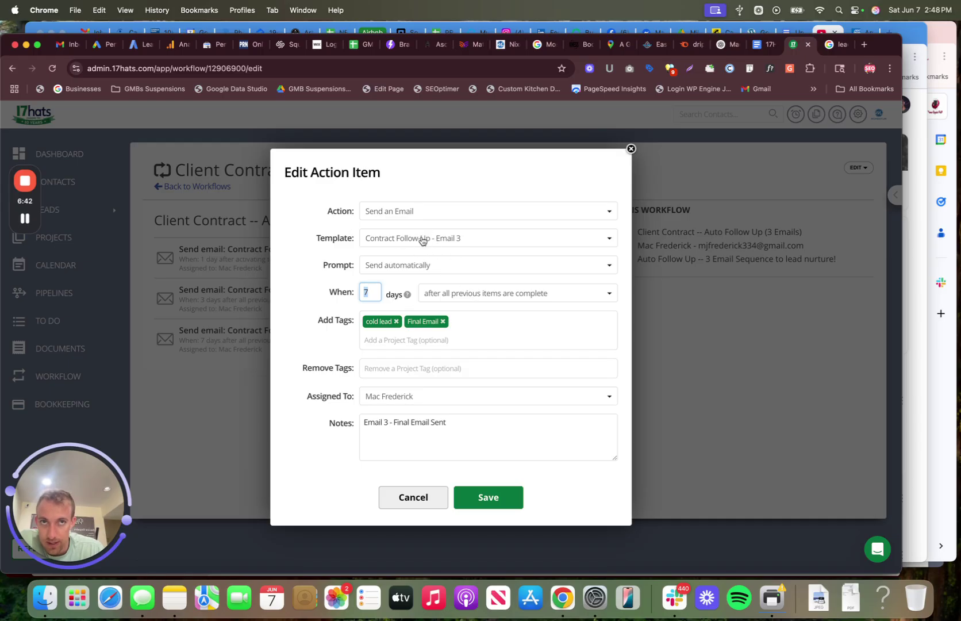
{"action": "left_click", "coordinate": [447, 235]}
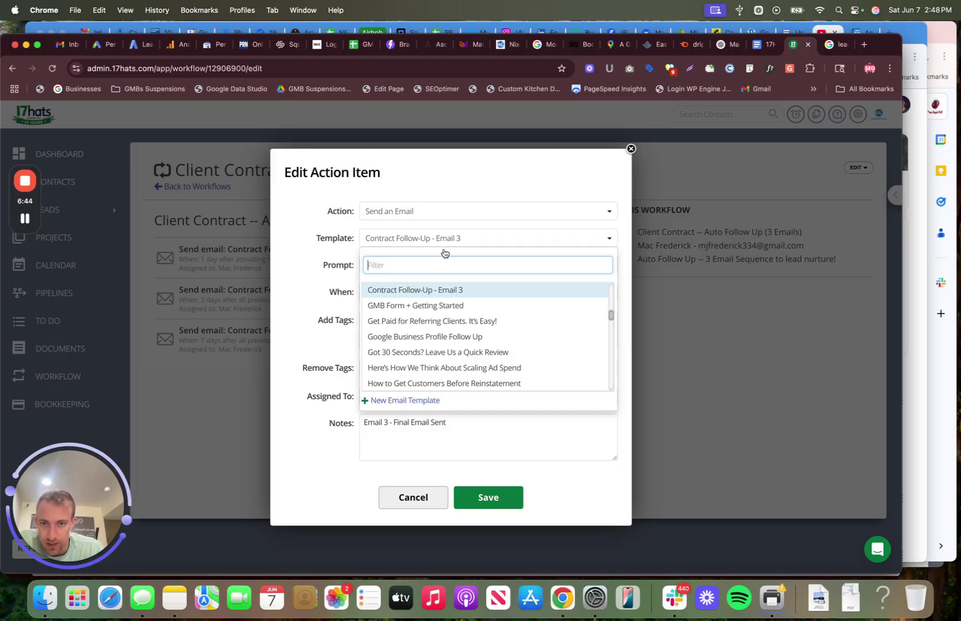
{"action": "scroll", "coordinate": [441, 313], "scroll_direction": "up", "scroll_amount": 3}
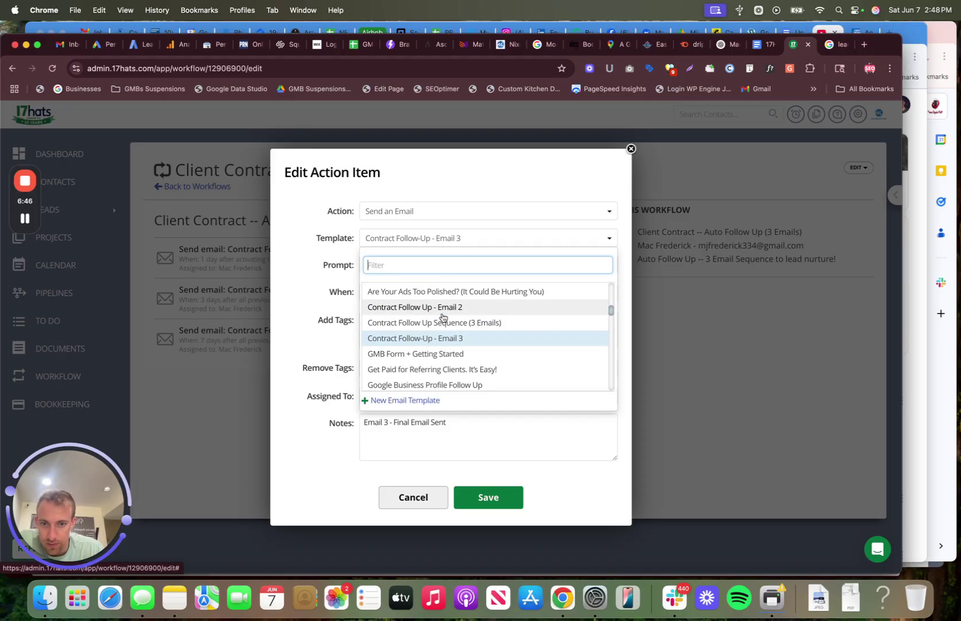
{"action": "left_click", "coordinate": [307, 350]}
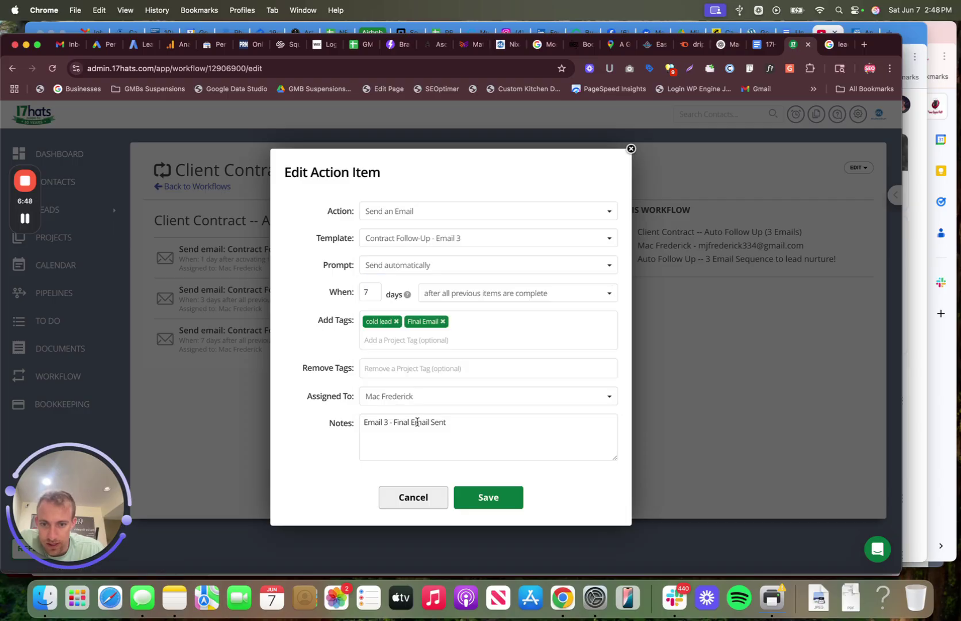
{"action": "left_click", "coordinate": [420, 504]}
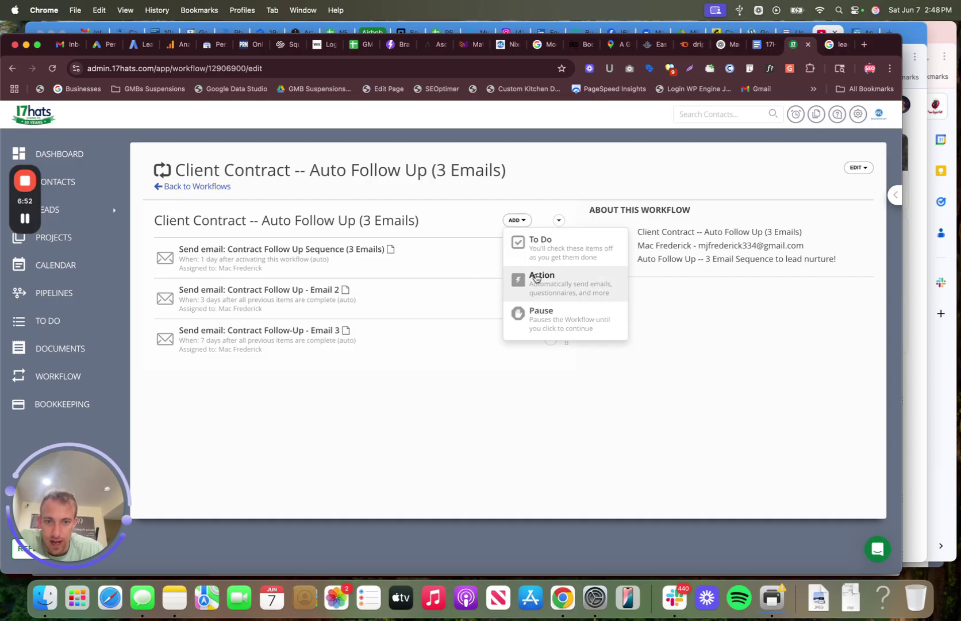
Step: Add a to-do to call & text the client, due 7 days after the previous item
{"action": "left_click", "coordinate": [563, 258]}
{"action": "left_click", "coordinate": [435, 203]}
{"action": "type", "text": "Mac to call"}
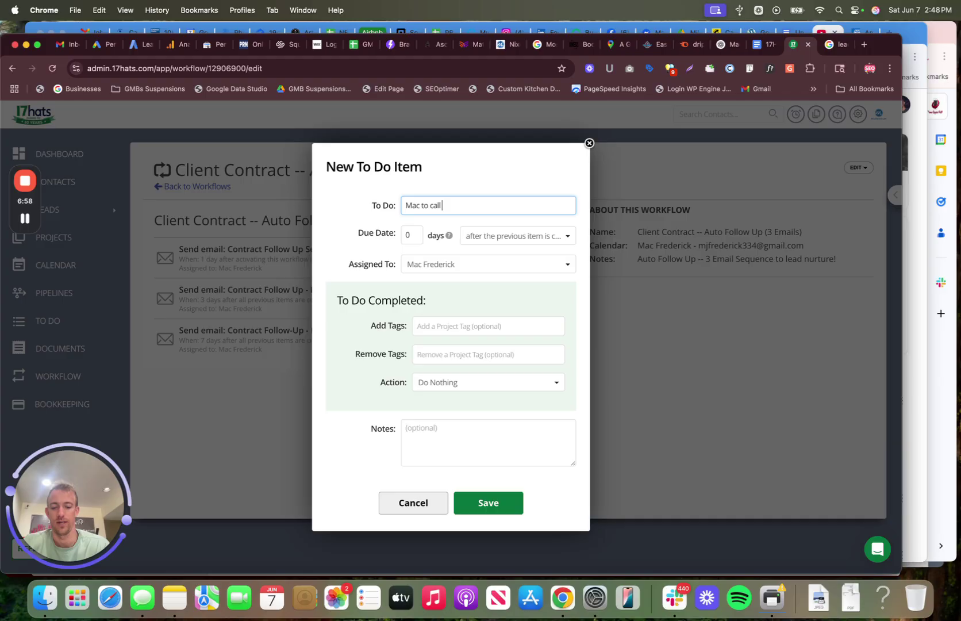
{"action": "type", "text": " & text the client"}
{"action": "left_click", "coordinate": [409, 232]}
{"action": "type", "text": "7"}
{"action": "left_click", "coordinate": [492, 238]}
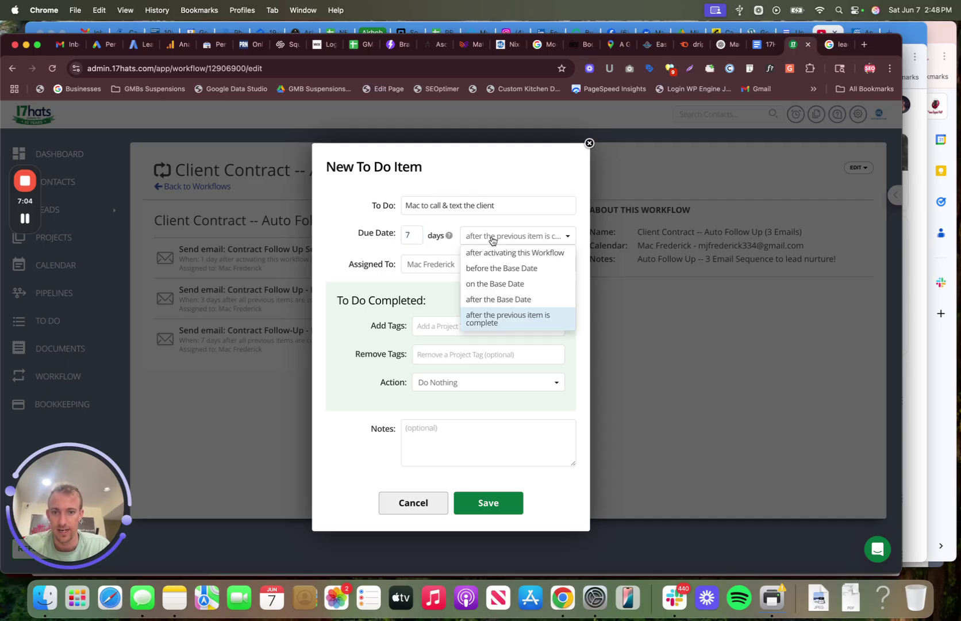
{"action": "left_click", "coordinate": [490, 238]}
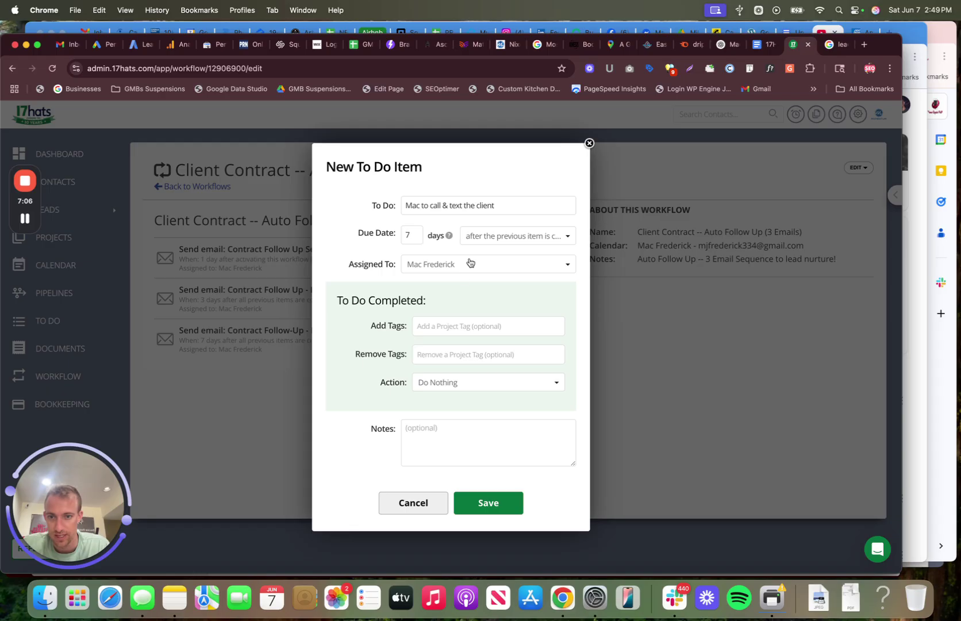
Step: Tag the to-do 'warm call' and make completion create a phone log
{"action": "left_click", "coordinate": [449, 328]}
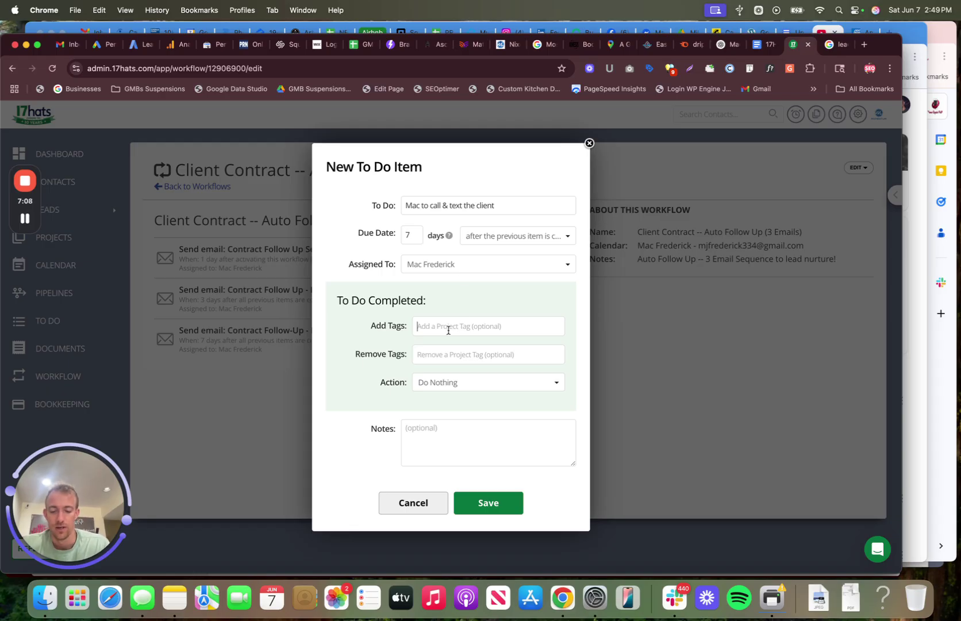
{"action": "type", "text": "warm call"}
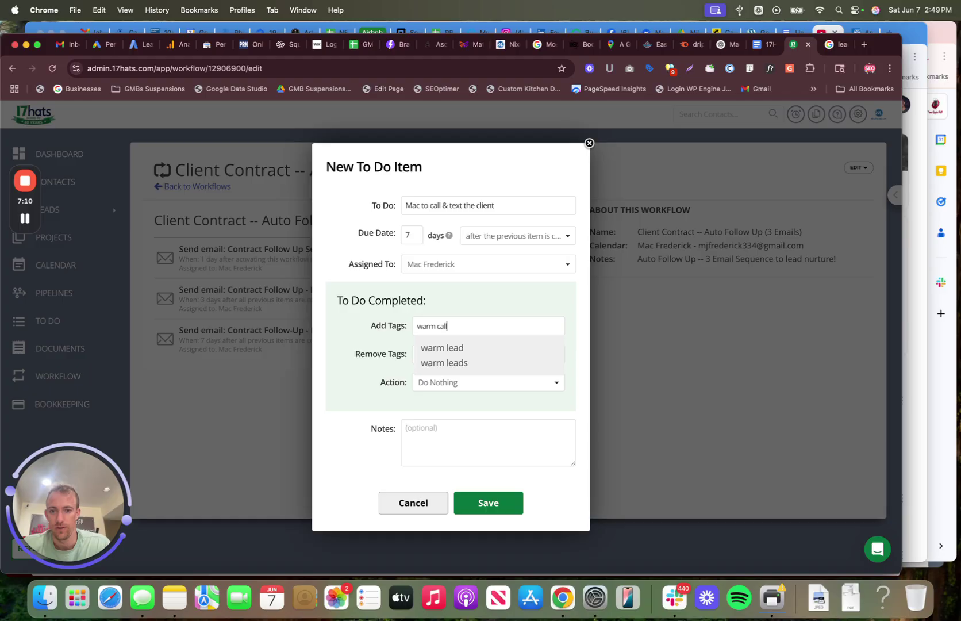
{"action": "key", "text": "Return"}
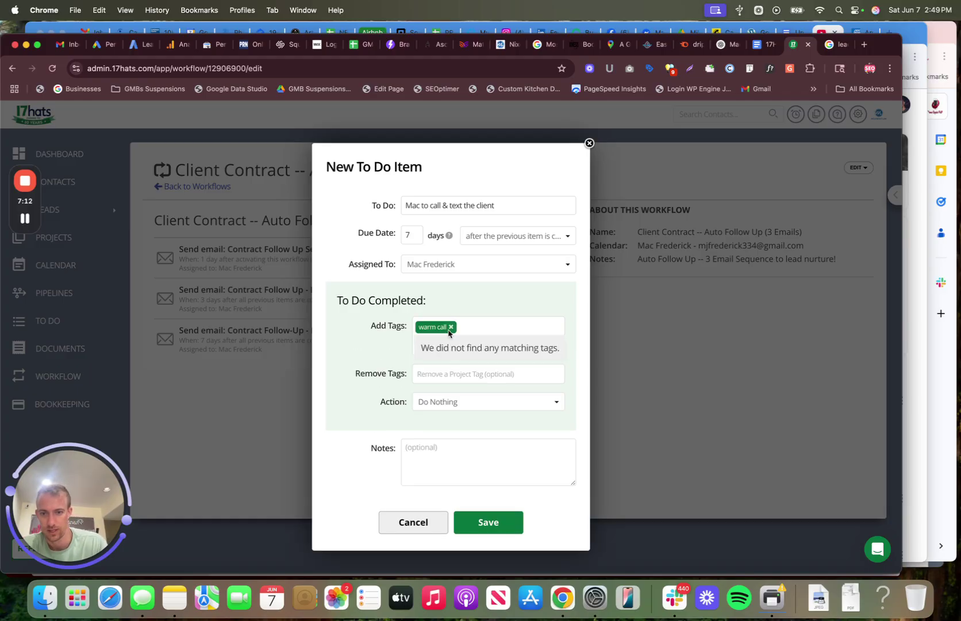
{"action": "left_click", "coordinate": [446, 409]}
{"action": "scroll", "coordinate": [450, 468], "scroll_direction": "down", "scroll_amount": 2}
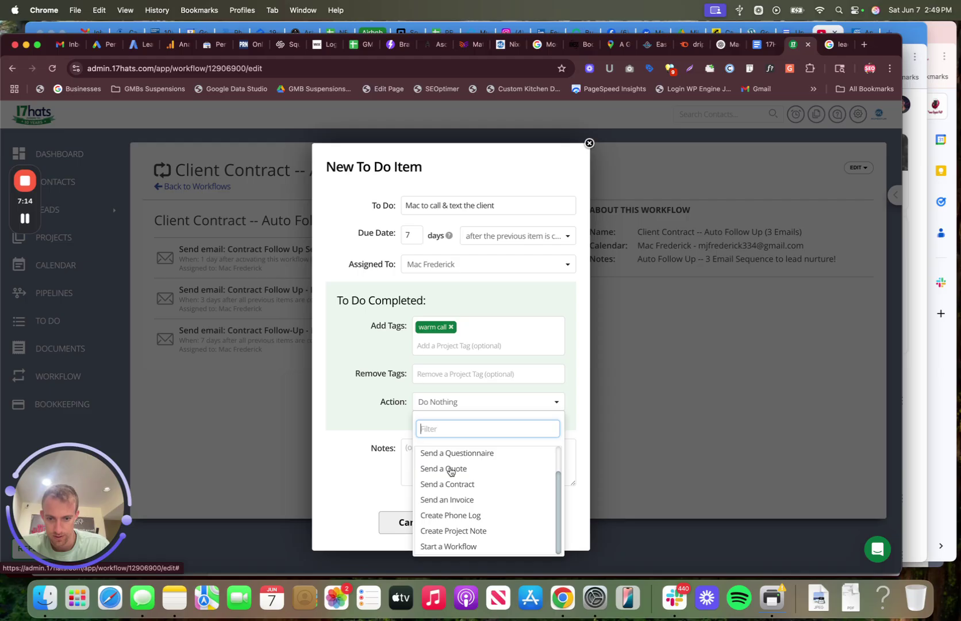
{"action": "left_click", "coordinate": [457, 515]}
Step: Fill the notes with the to-do description, edited to say 'manually callss', and save the to-do
{"action": "left_click", "coordinate": [444, 452]}
{"action": "type", "text": "Mac called and"}
{"action": "key", "text": "BackSpace"}
{"action": "key", "text": "BackSpace"}
{"action": "key", "text": "BackSpace"}
{"action": "key", "text": "BackSpace"}
{"action": "key", "text": "BackSpace"}
{"action": "key", "text": "BackSpace"}
{"action": "key", "text": "BackSpace"}
{"action": "key", "text": "BackSpace"}
{"action": "key", "text": "BackSpace"}
{"action": "key", "text": "BackSpace"}
{"action": "key", "text": "BackSpace"}
{"action": "key", "text": "BackSpace"}
{"action": "key", "text": "BackSpace"}
{"action": "key", "text": "BackSpace"}
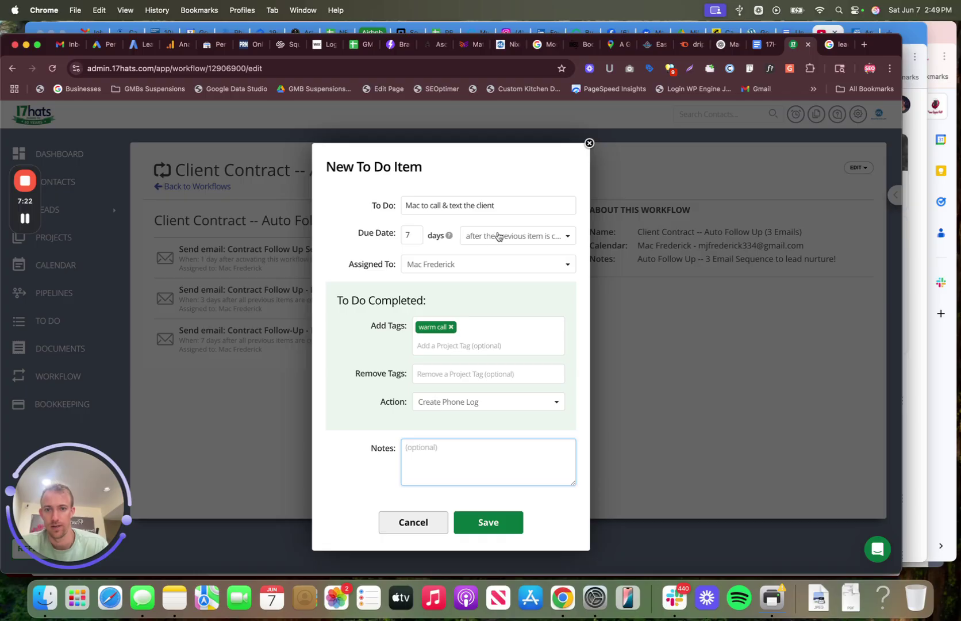
{"action": "triple_click", "coordinate": [463, 206]}
{"action": "key", "text": "cmd+c"}
{"action": "left_click", "coordinate": [427, 454]}
{"action": "key", "text": "cmd+v"}
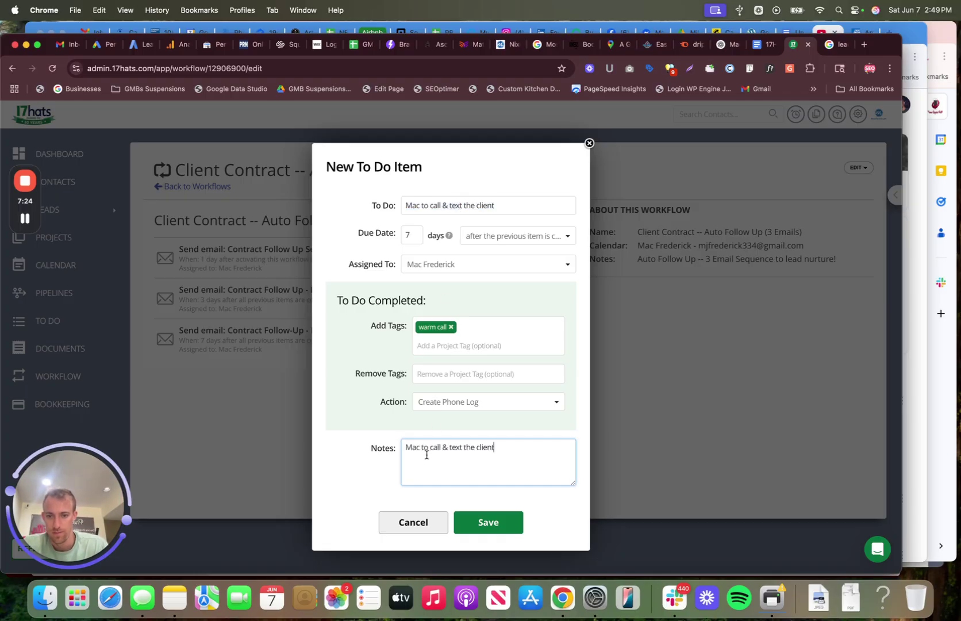
{"action": "left_click_drag", "start_coordinate": [440, 446], "coordinate": [418, 446]}
{"action": "type", "text": "m"}
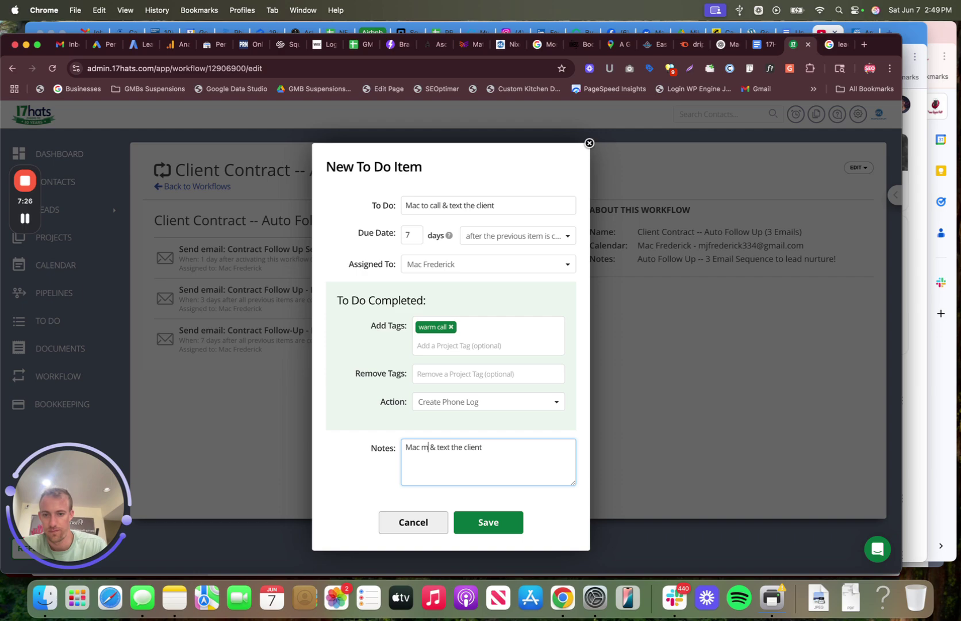
{"action": "type", "text": "anually calls"}
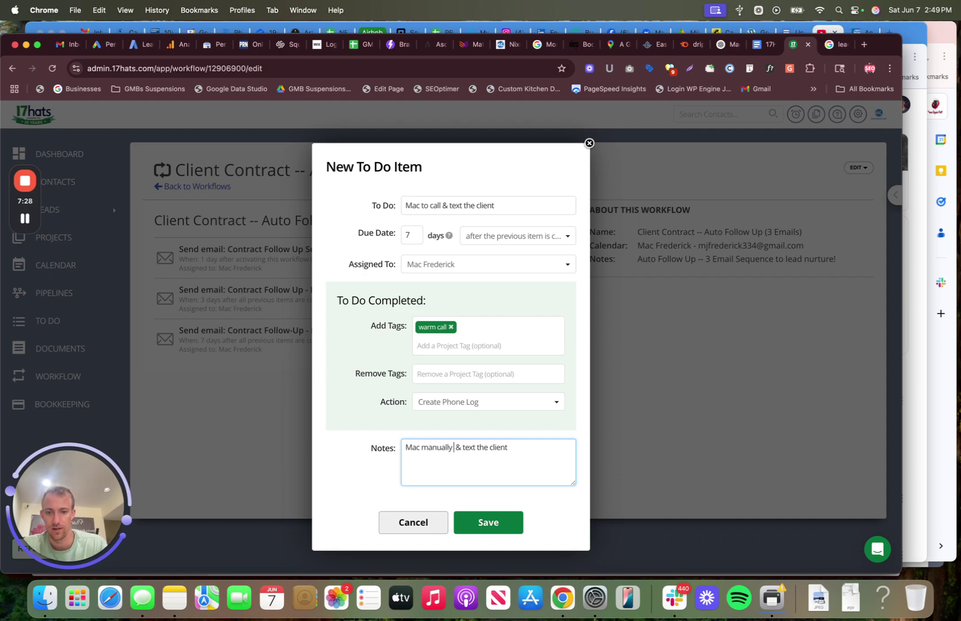
{"action": "type", "text": "s"}
{"action": "left_click", "coordinate": [485, 522]}
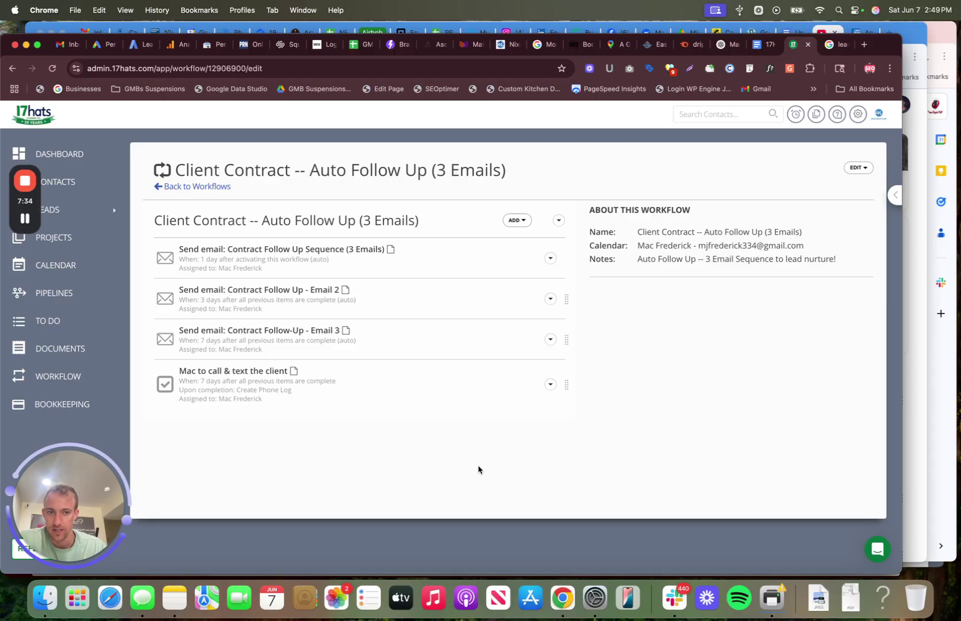
Step: Search the leads for the client and open their contact page
{"action": "left_click", "coordinate": [208, 187]}
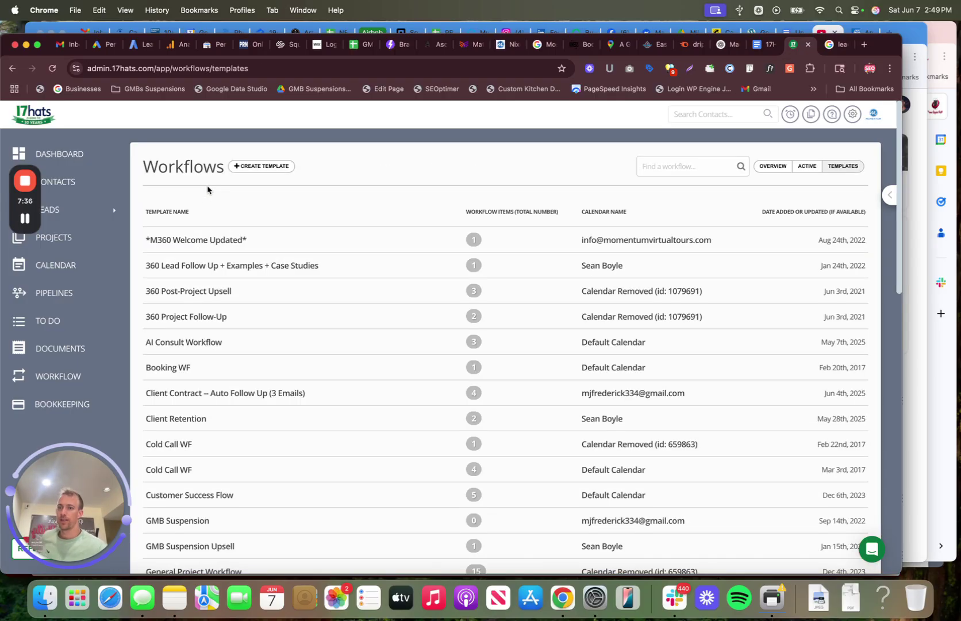
{"action": "left_click", "coordinate": [82, 215]}
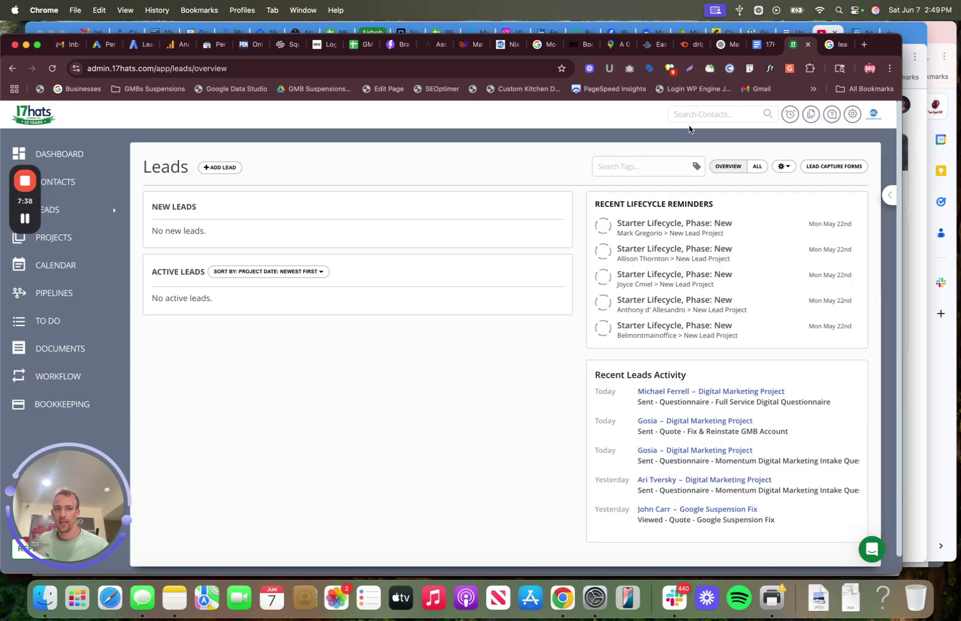
{"action": "left_click", "coordinate": [674, 114]}
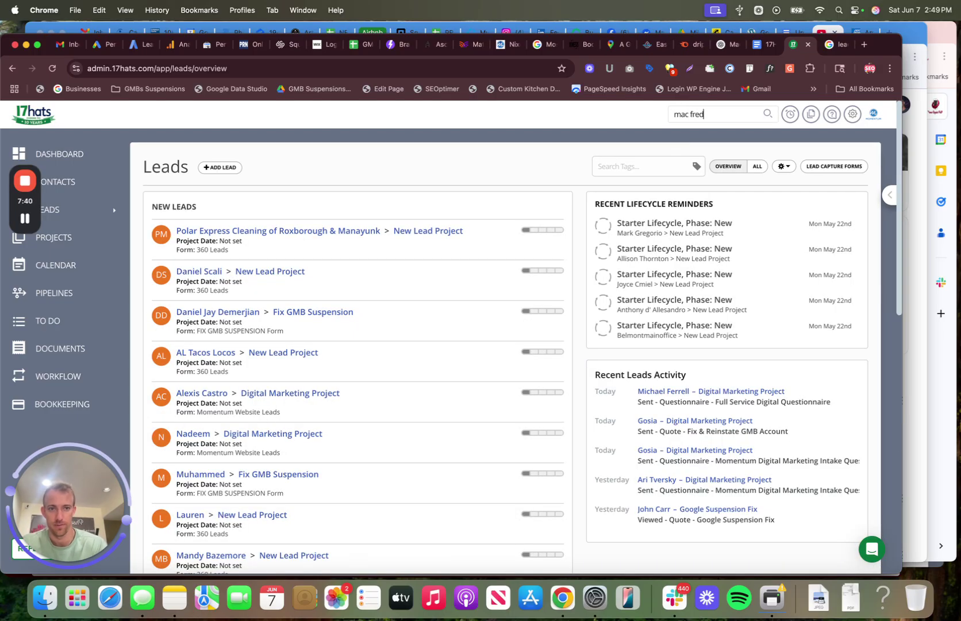
{"action": "left_click", "coordinate": [713, 135]}
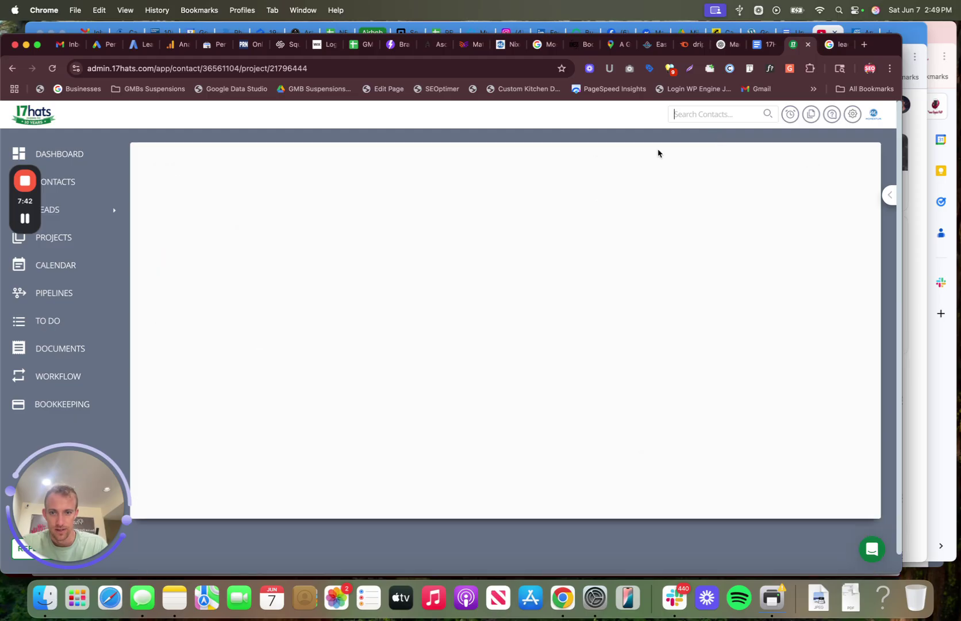
Step: Unarchive the client's contact and their project
{"action": "left_click", "coordinate": [851, 164]}
{"action": "left_click", "coordinate": [836, 182]}
{"action": "left_click", "coordinate": [480, 357]}
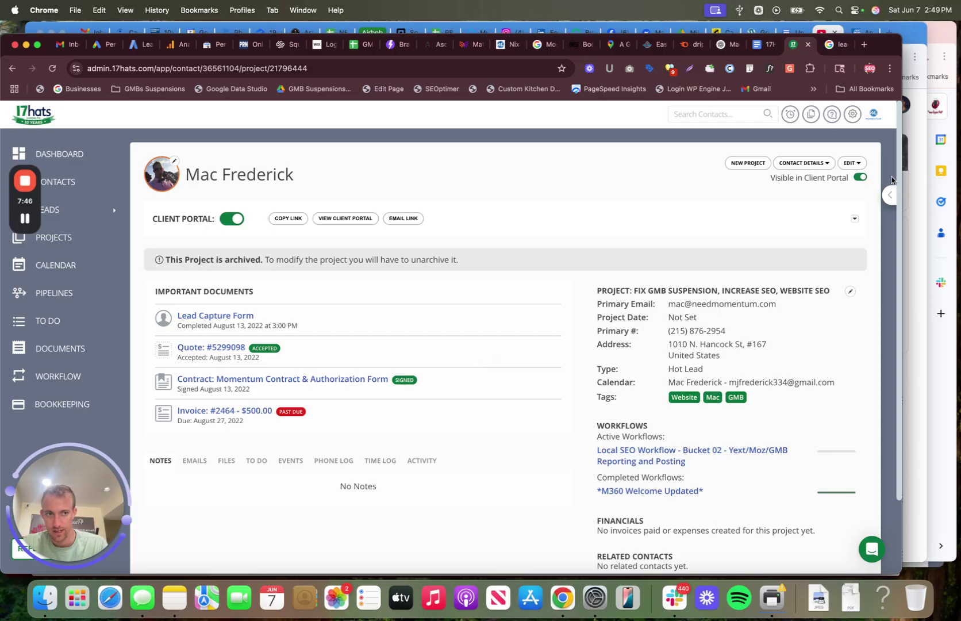
{"action": "left_click", "coordinate": [851, 165]}
{"action": "left_click", "coordinate": [806, 279]}
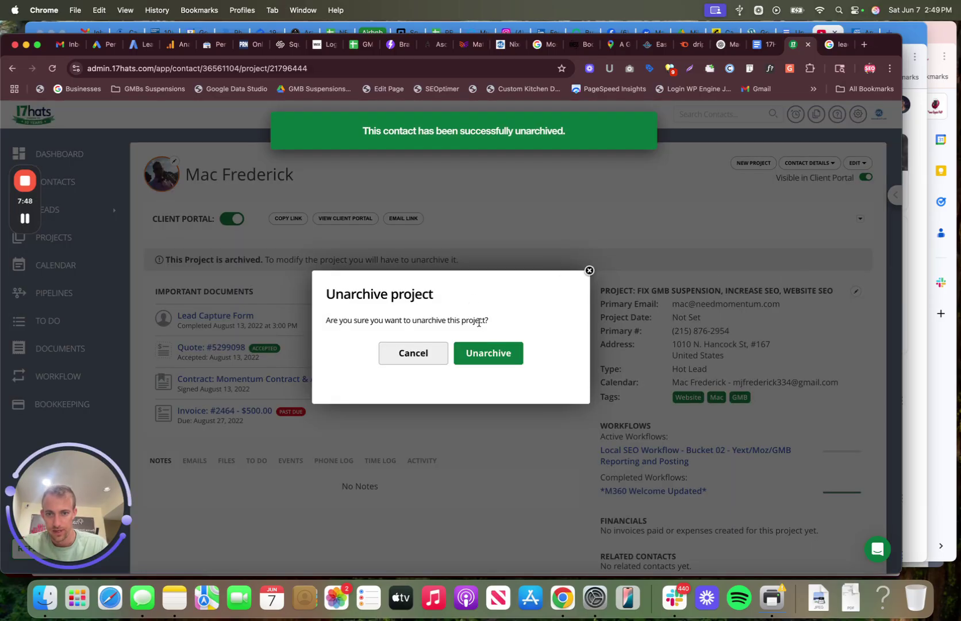
{"action": "left_click", "coordinate": [484, 353]}
Step: Activate the Client Contract -- Auto Follow Up (3 Emails) workflow on the project, then return to ChatGPT
{"action": "left_click", "coordinate": [538, 277]}
{"action": "left_click", "coordinate": [465, 355]}
{"action": "left_click", "coordinate": [502, 324]}
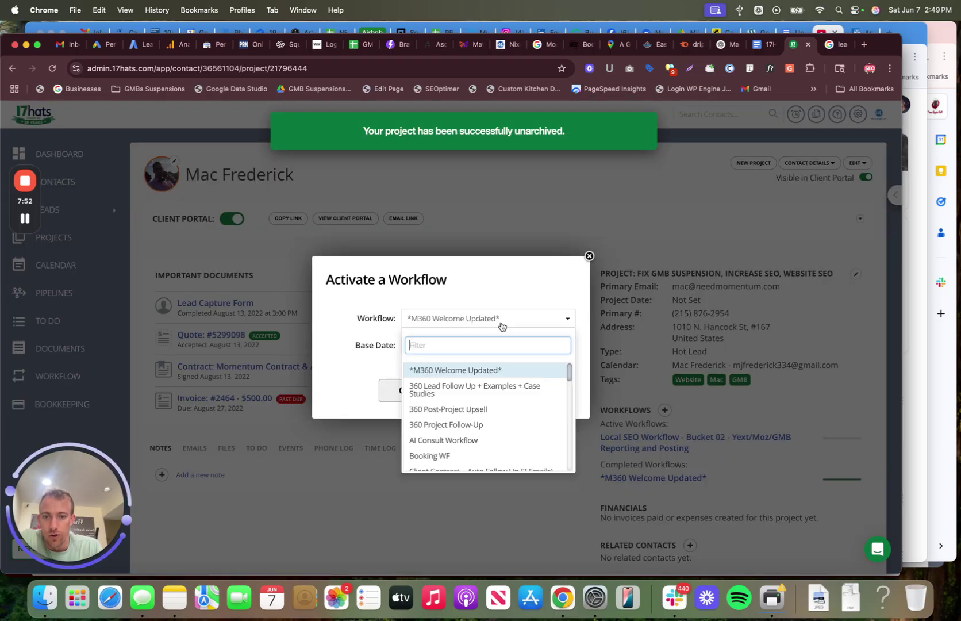
{"action": "scroll", "coordinate": [483, 385], "scroll_direction": "down", "scroll_amount": 2}
{"action": "left_click", "coordinate": [478, 412]}
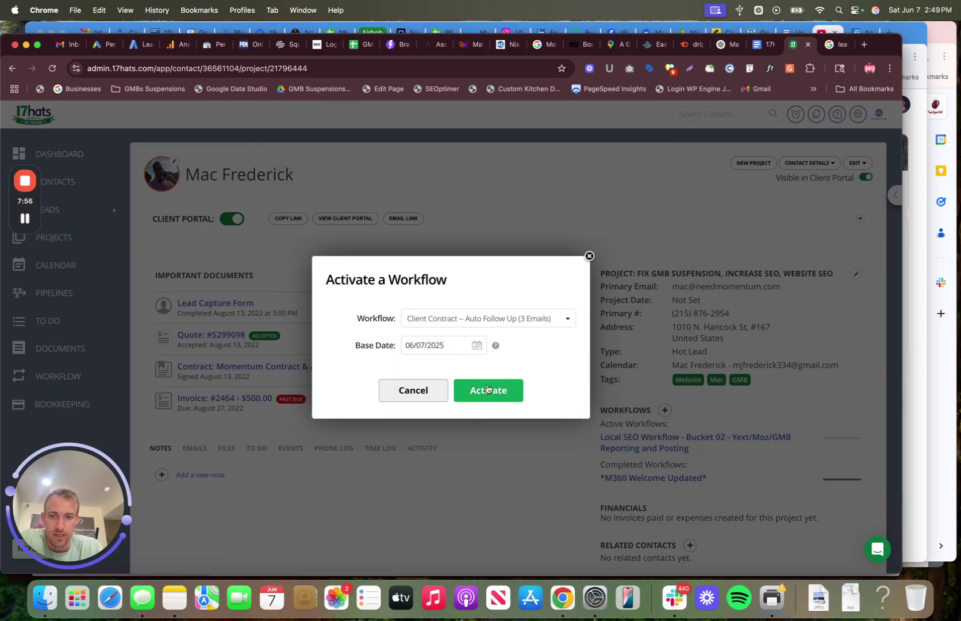
{"action": "left_click", "coordinate": [484, 393]}
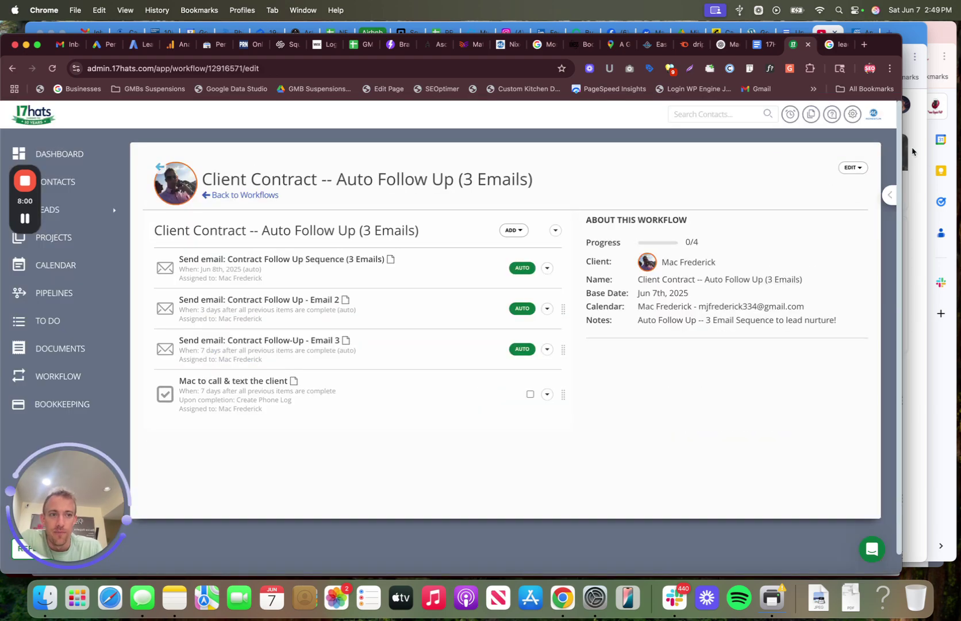
{"action": "left_click", "coordinate": [719, 46]}
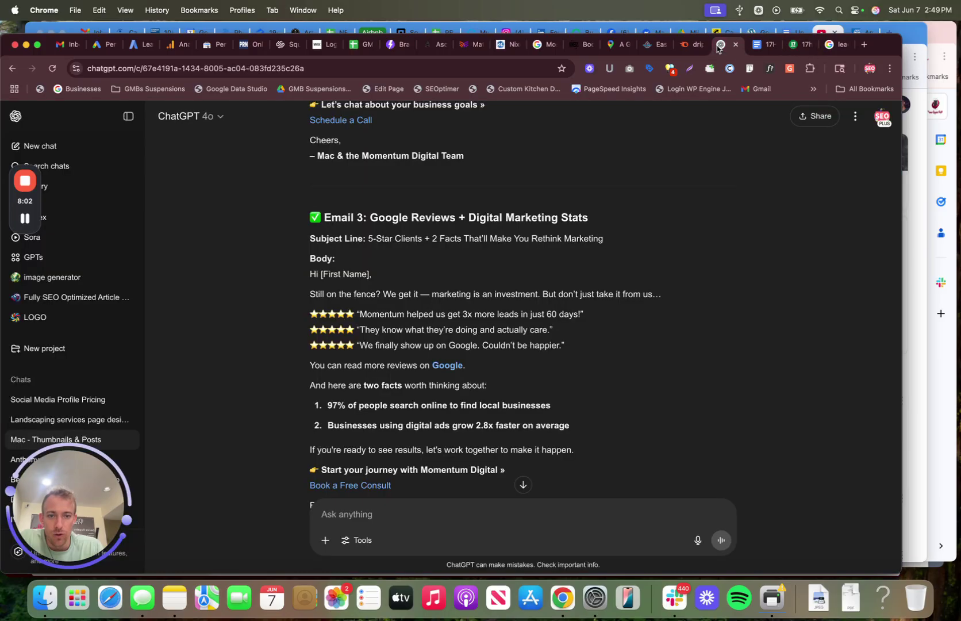
{"action": "scroll", "coordinate": [594, 224], "scroll_direction": "up", "scroll_amount": 5}
{"action": "scroll", "coordinate": [593, 225], "scroll_direction": "up", "scroll_amount": 10}
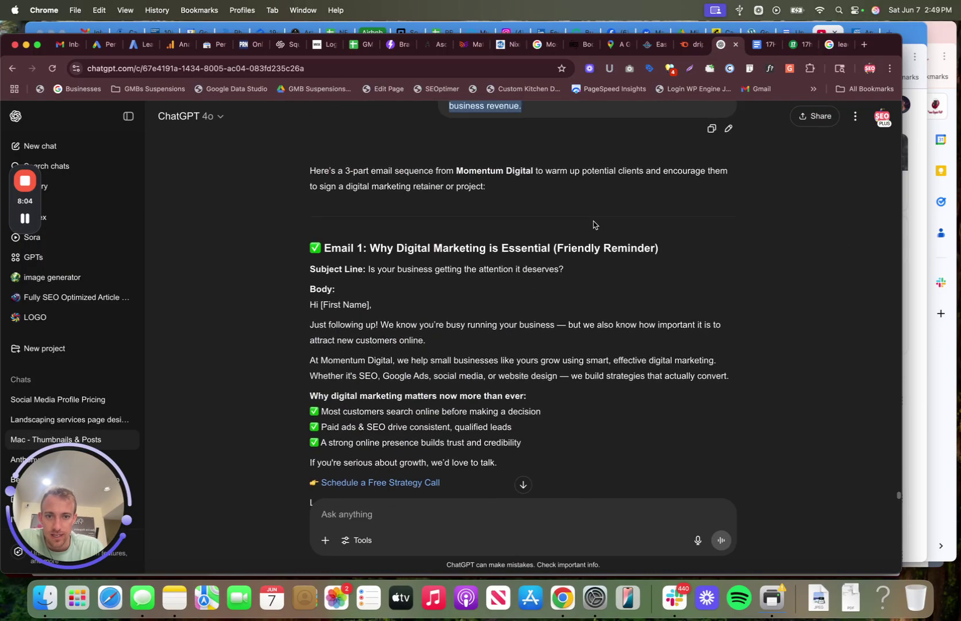
{"action": "left_click_drag", "start_coordinate": [539, 345], "coordinate": [448, 249]}
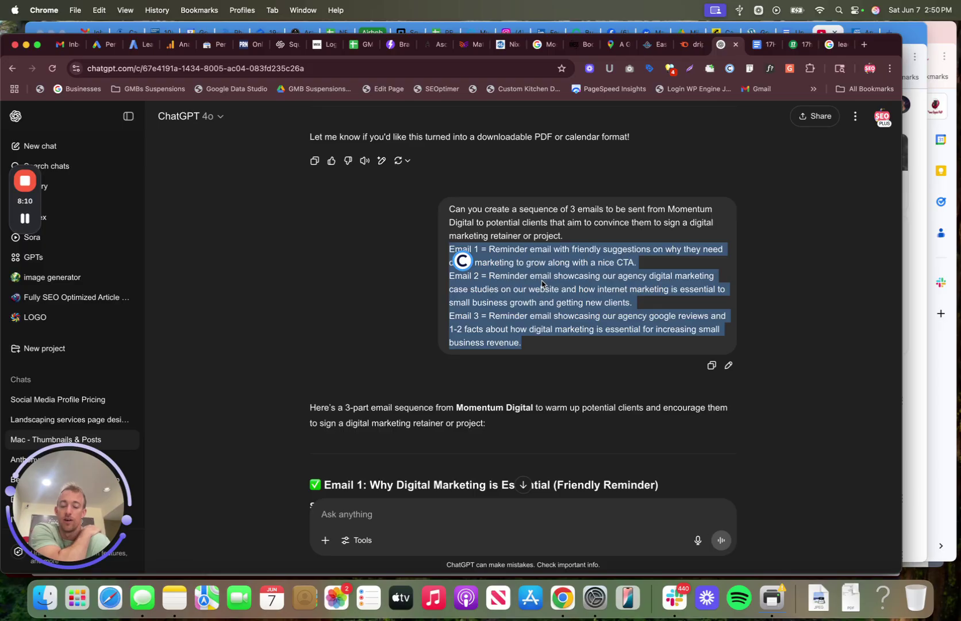
{"action": "scroll", "coordinate": [541, 283], "scroll_direction": "down", "scroll_amount": 15}
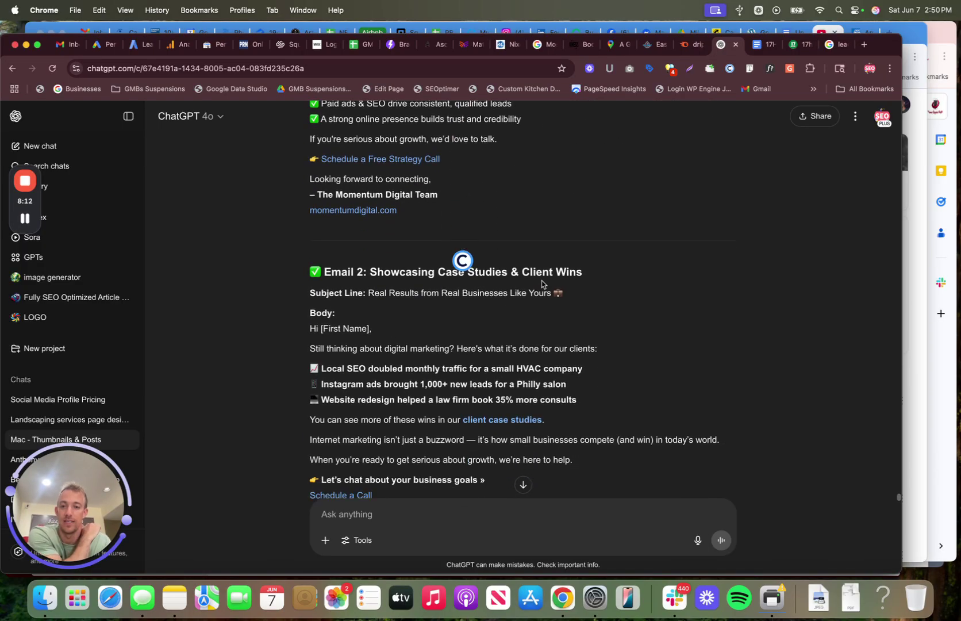
{"action": "scroll", "coordinate": [541, 283], "scroll_direction": "up", "scroll_amount": 15}
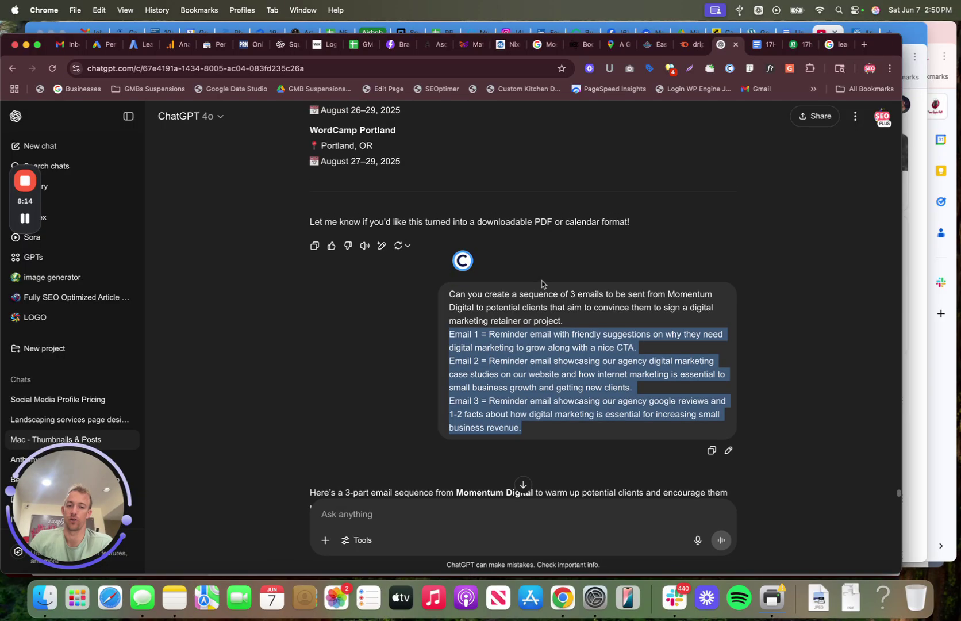
{"action": "left_click", "coordinate": [571, 321]}
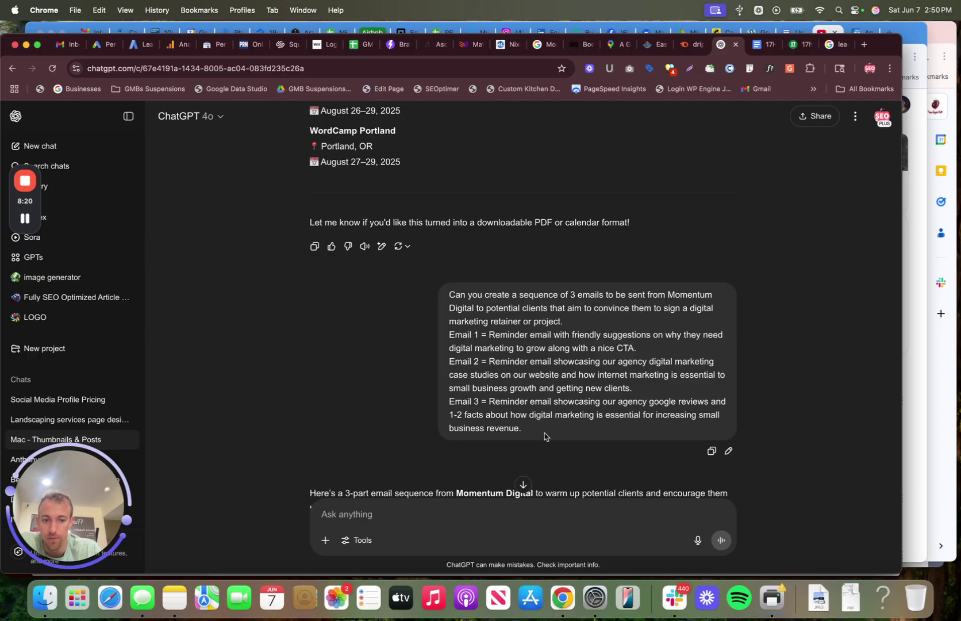
{"action": "scroll", "coordinate": [544, 436], "scroll_direction": "down", "scroll_amount": 20}
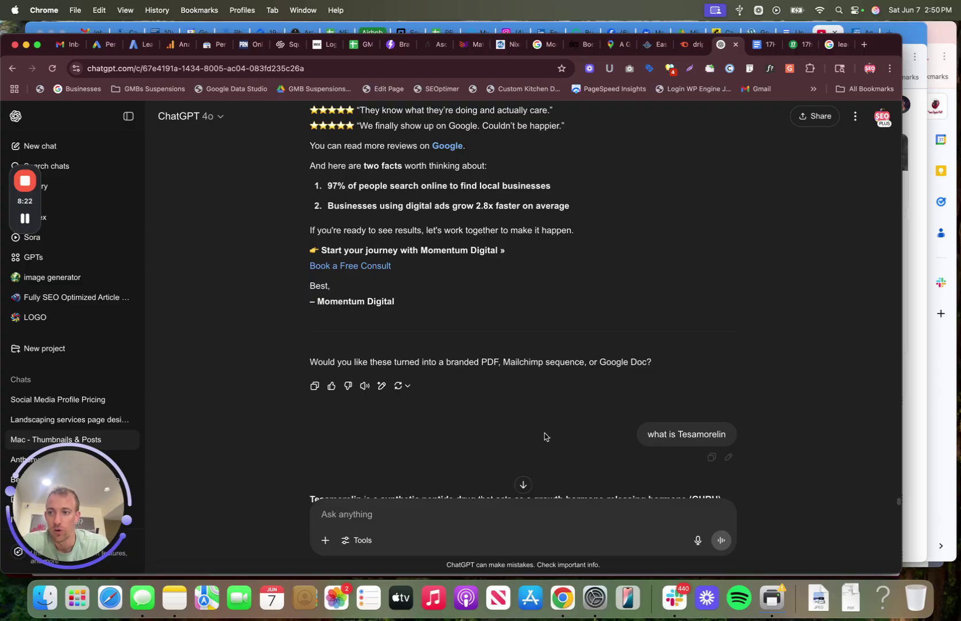